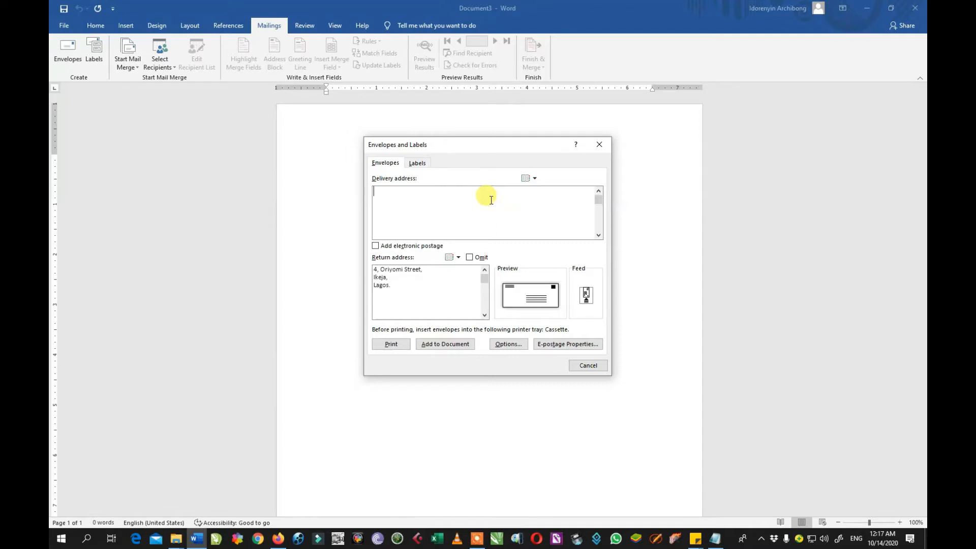
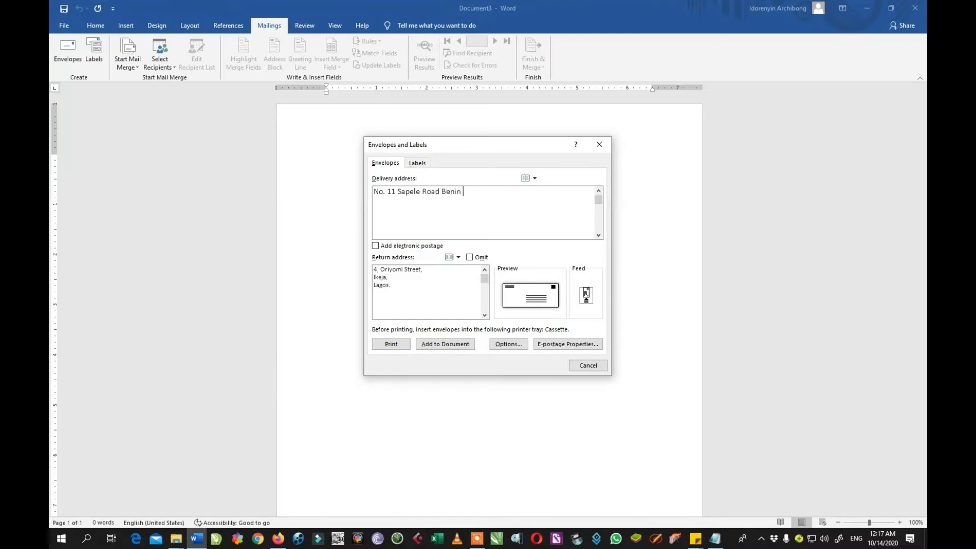
Enter the recipient's street and city, state, and country as three delivery-address lines, correcting a typo.
key(Return)
text(Ed9)
key(BackSpace)
text(o State)
key(Return)
text(Nigeria)
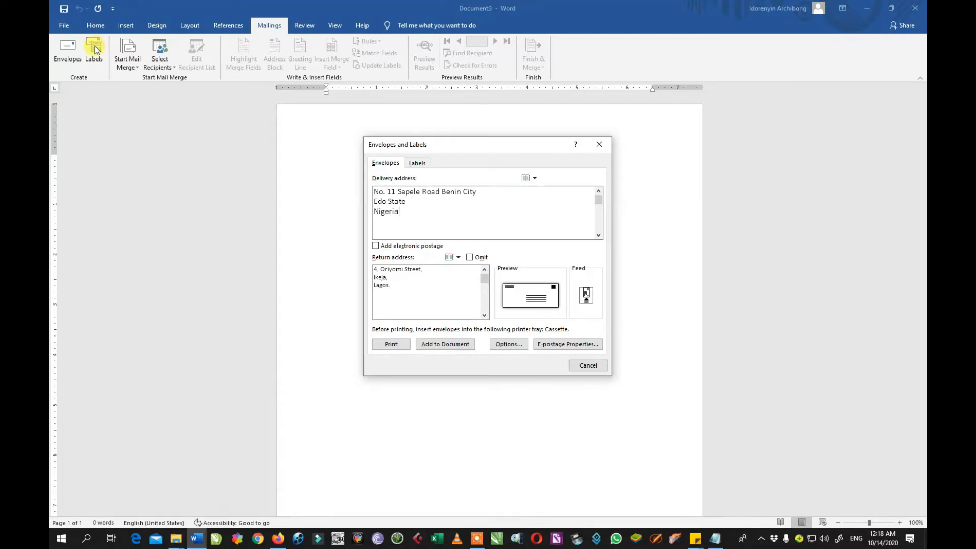
Move the Envelopes and Labels dialog aside, view the Labels tab, then cancel the dialog.
drag(429, 151, 352, 138)
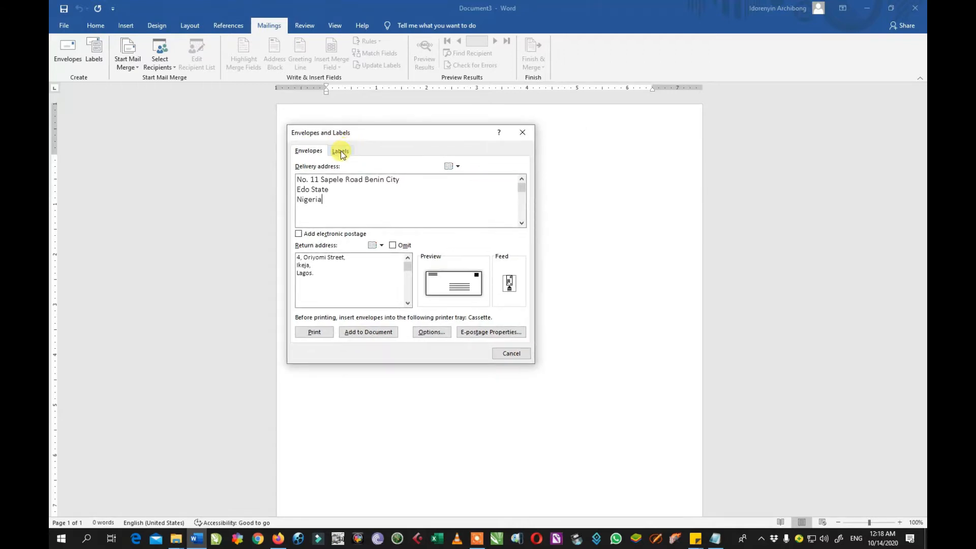
click(340, 150)
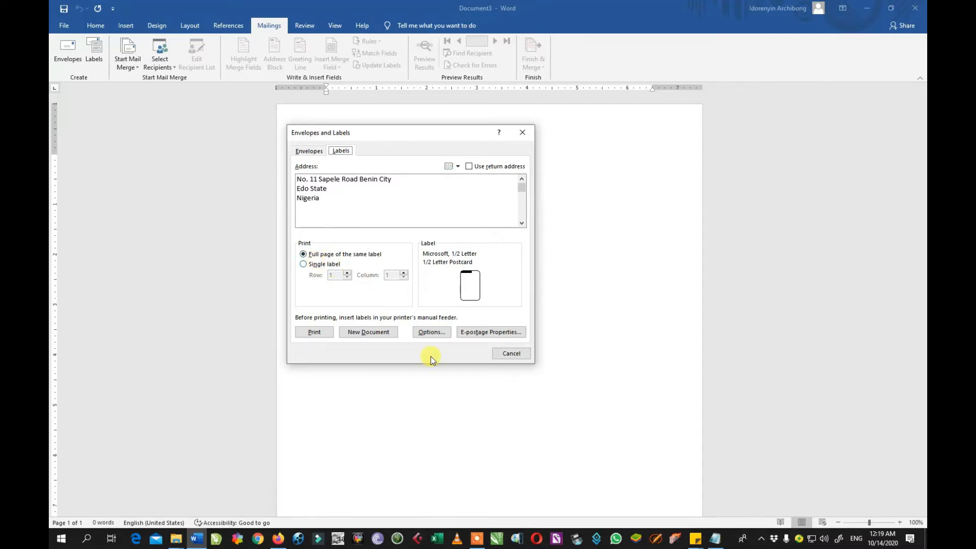
click(528, 353)
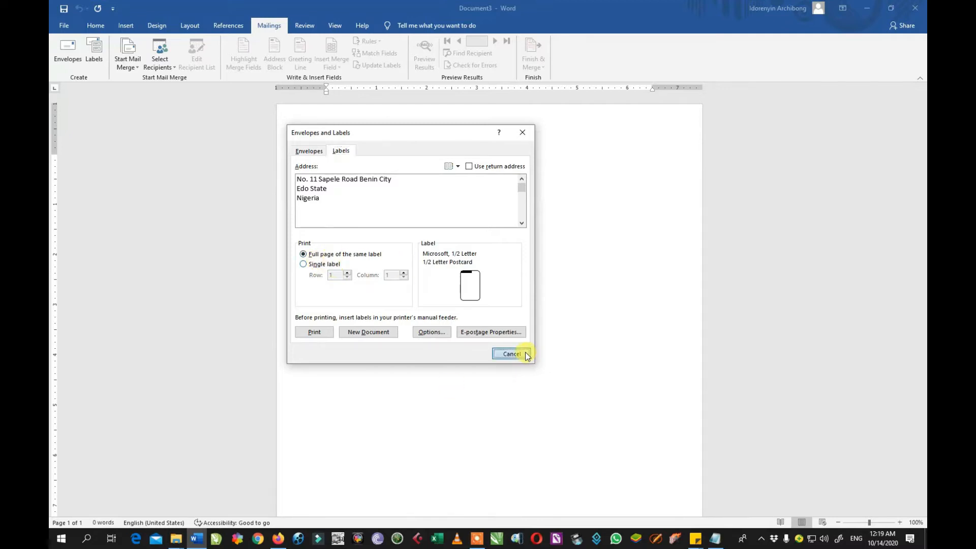
click(94, 46)
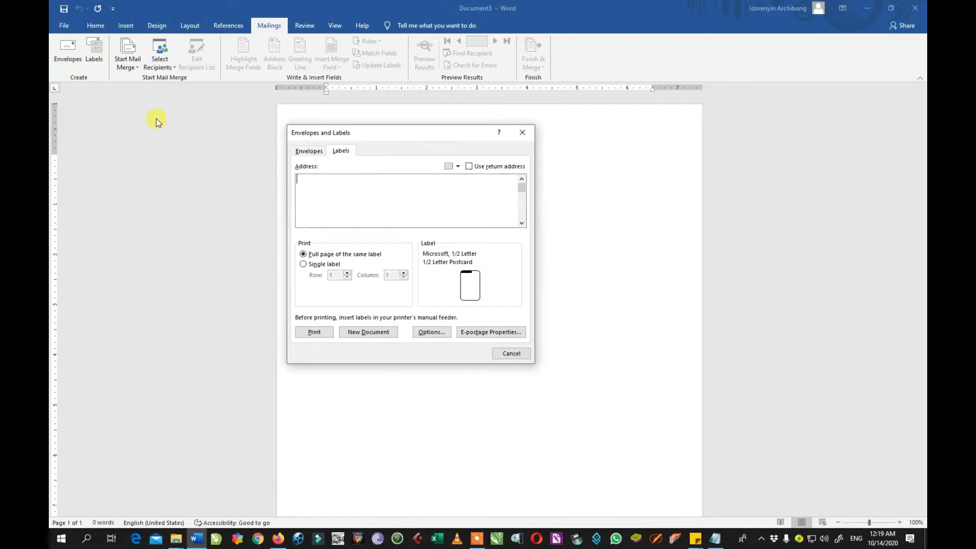
drag(381, 135, 455, 150)
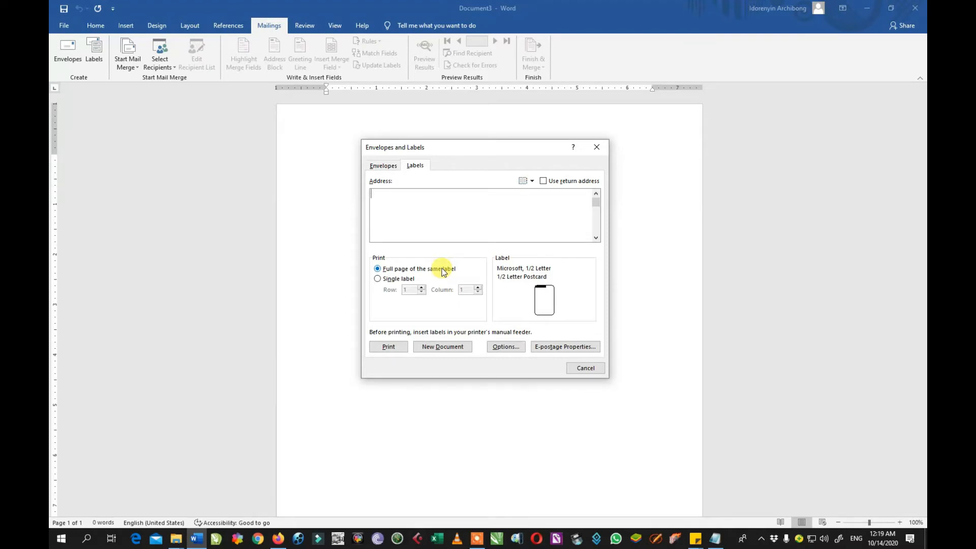
click(597, 147)
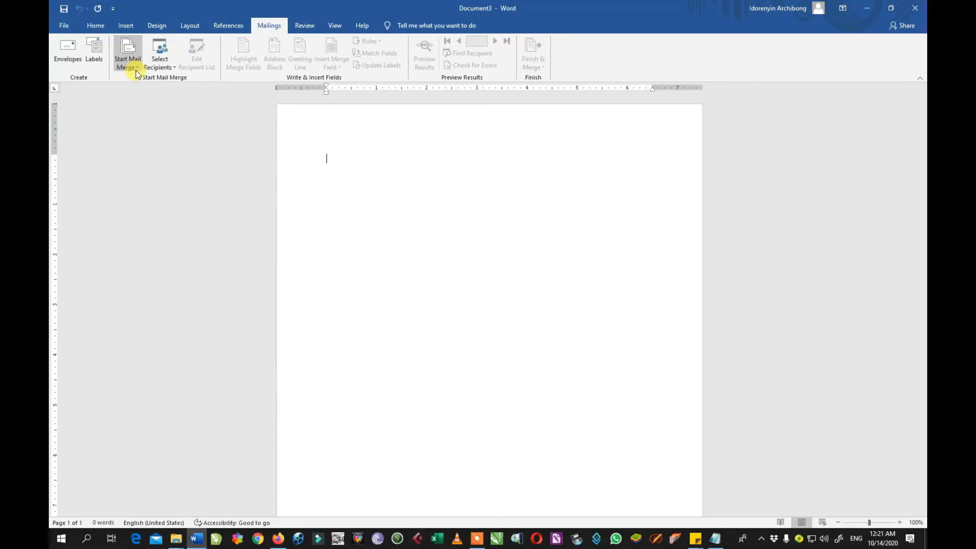
Launch the Step-by-Step Mail Merge Wizard from Start Mail Merge on the Mailings tab.
click(136, 68)
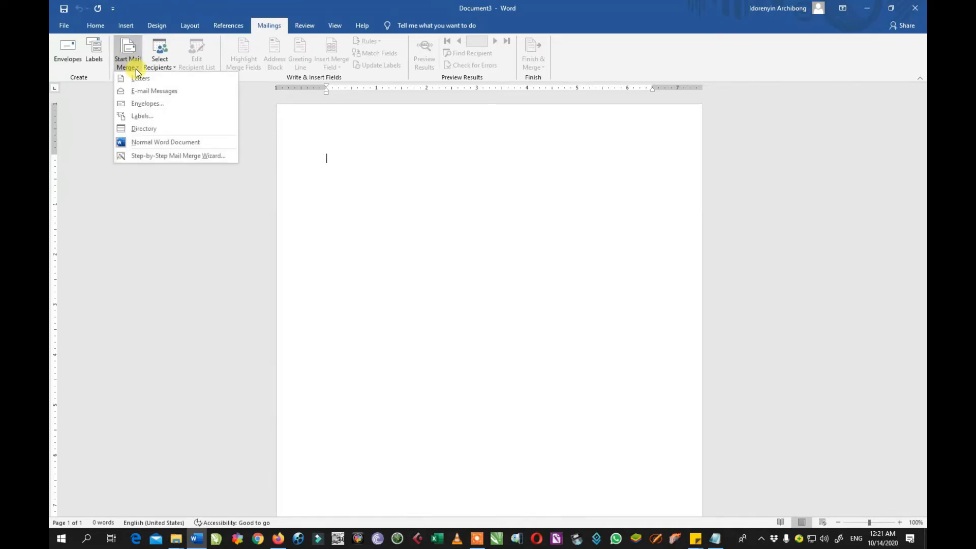
click(154, 157)
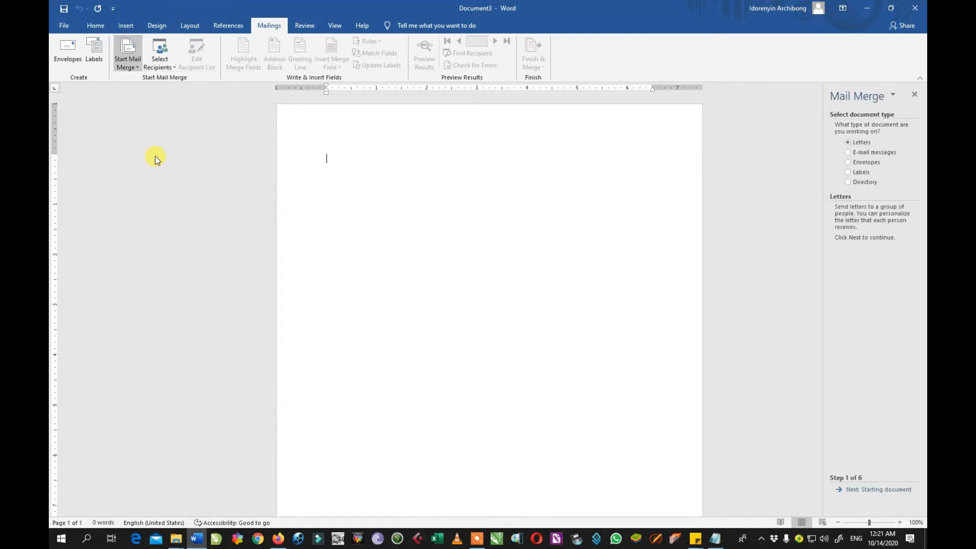
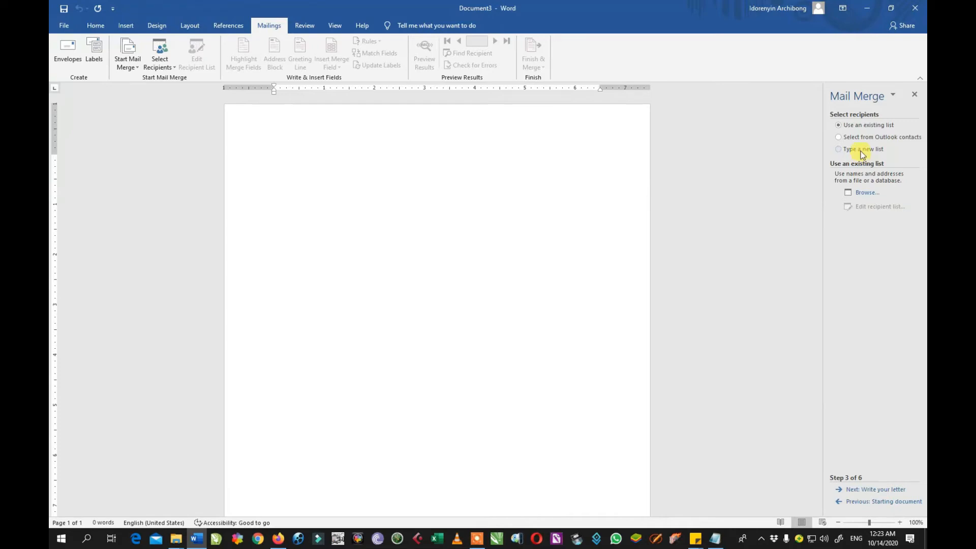
Choose 'Type a new list' as the recipient source in Step 3 of the Mail Merge wizard.
click(860, 152)
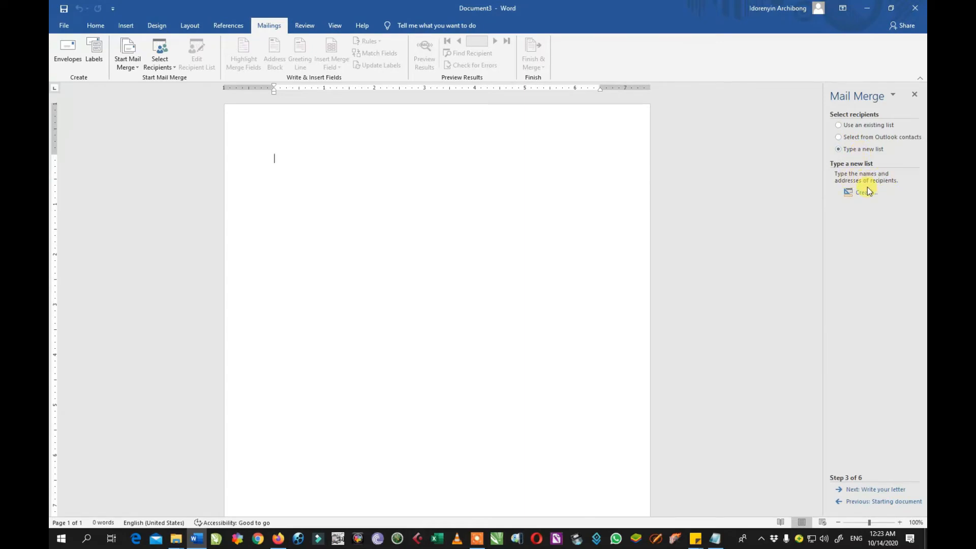
Create a new address list and widen the New Address List dialog to show more columns.
click(866, 193)
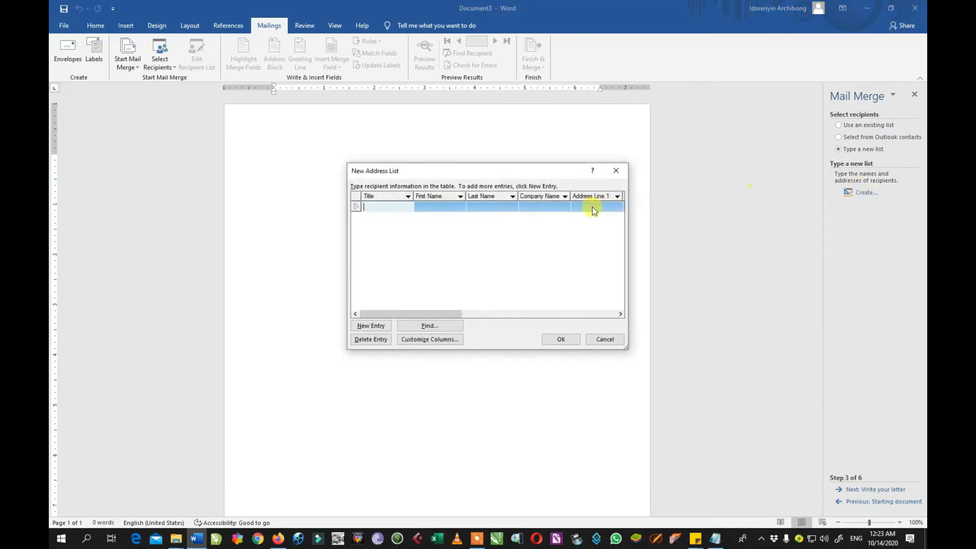
drag(628, 231, 732, 229)
drag(584, 176, 542, 169)
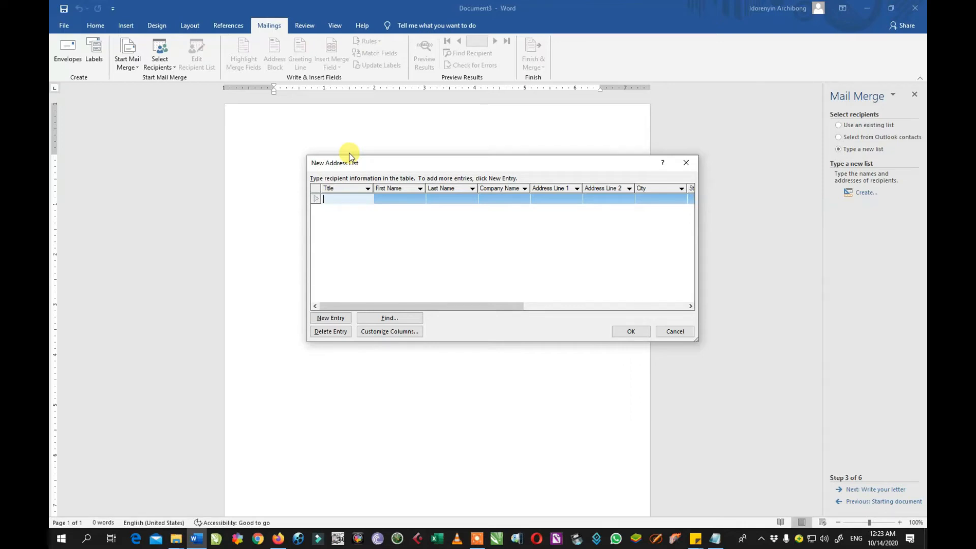
Enter the first recipient's title Mr, first and last name, and company Pepsi.
text(Mr)
click(399, 202)
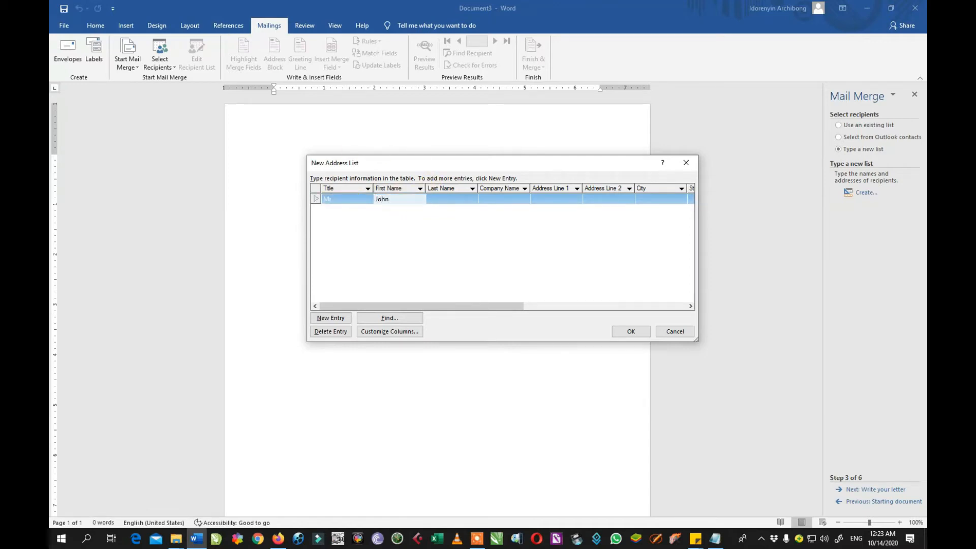
click(447, 199)
click(447, 198)
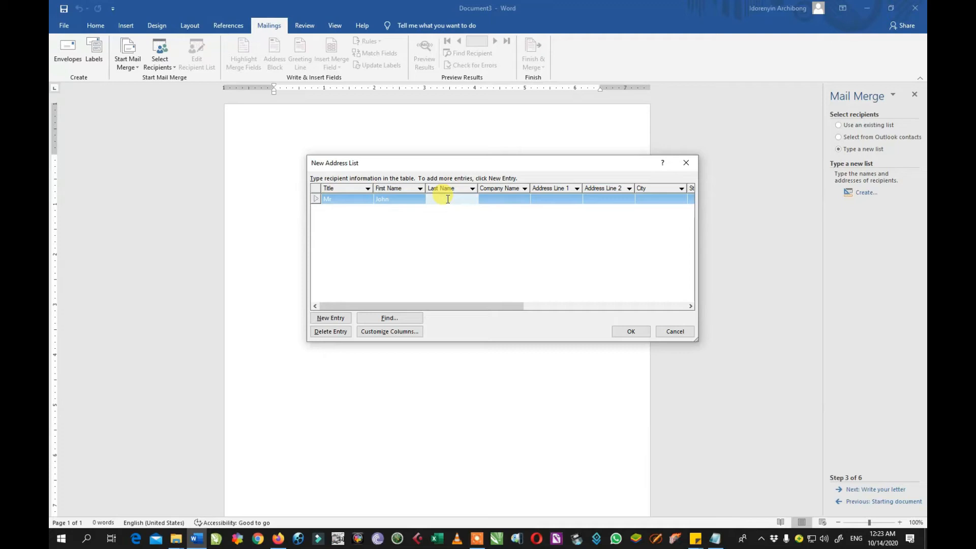
click(504, 198)
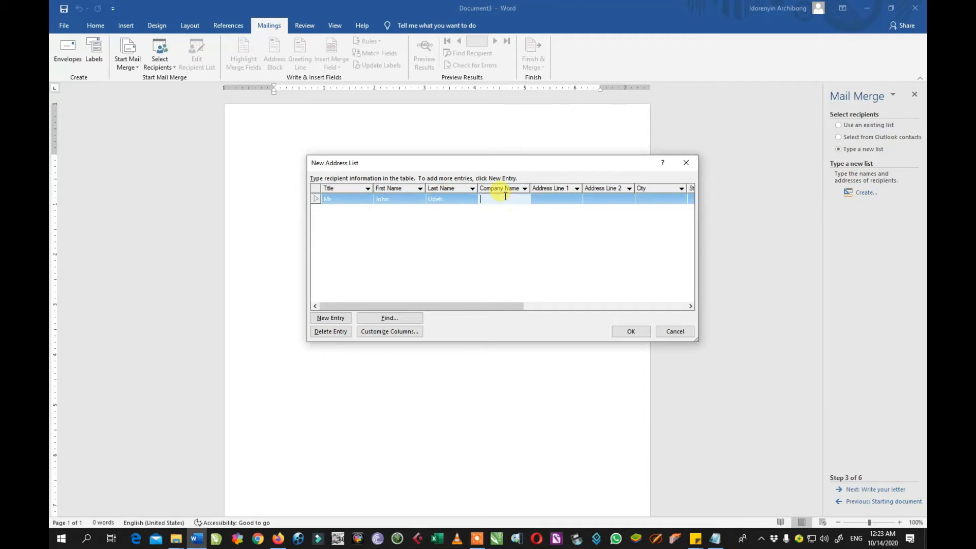
text(Pepsi)
click(562, 198)
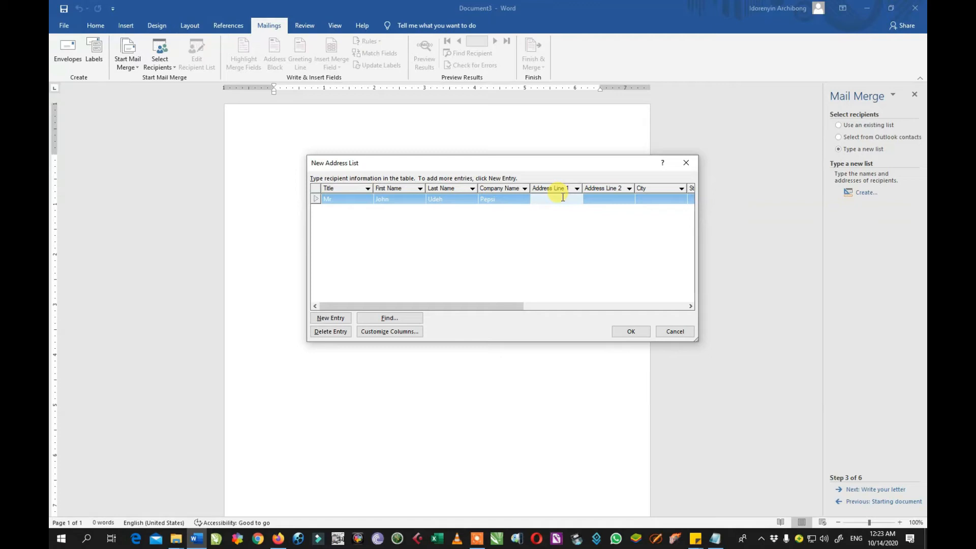
Fill in the first recipient's street address, Lagos city and state, and Nigeria, then add a new entry.
text(Agbara, Lagos)
drag(468, 305, 510, 303)
drag(483, 200, 473, 203)
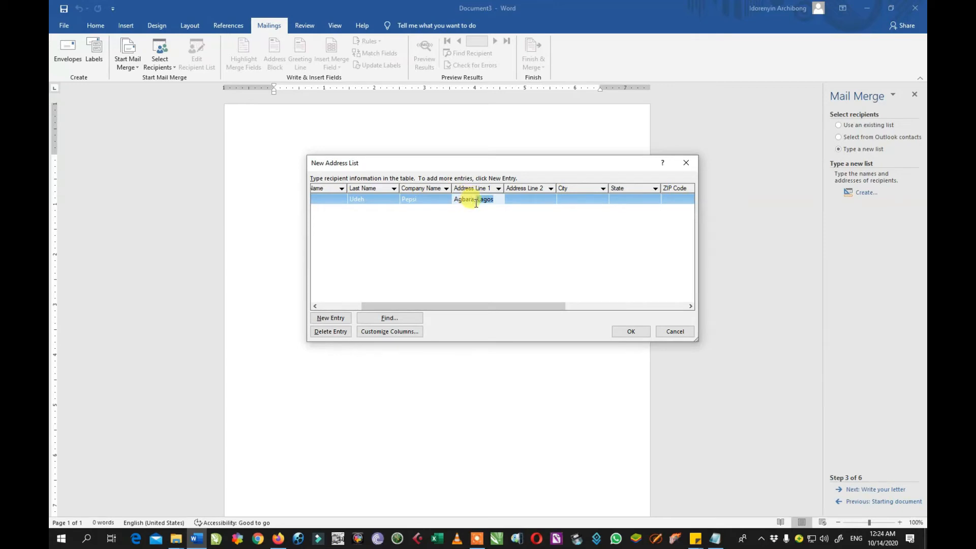
key(BackSpace)
text(Street)
click(526, 199)
click(576, 200)
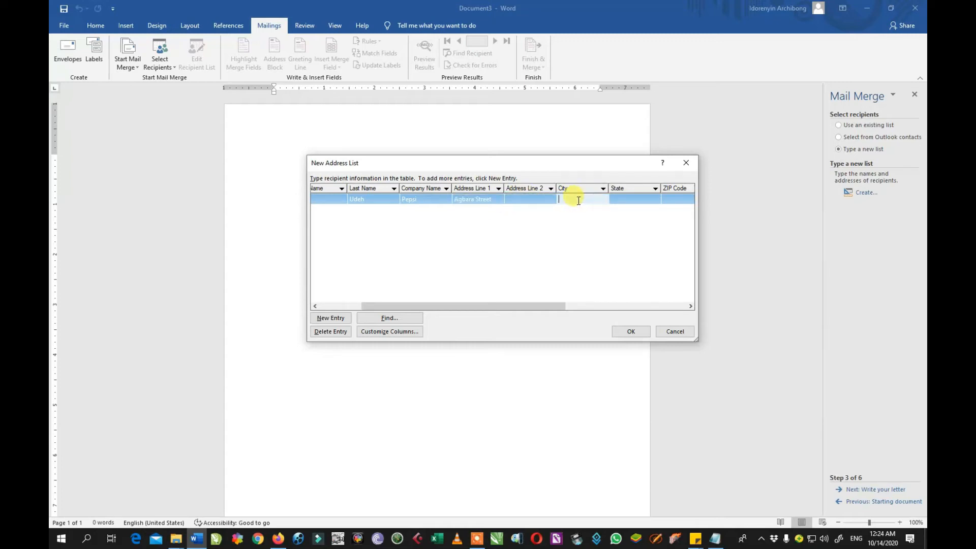
text(Lagos)
click(646, 201)
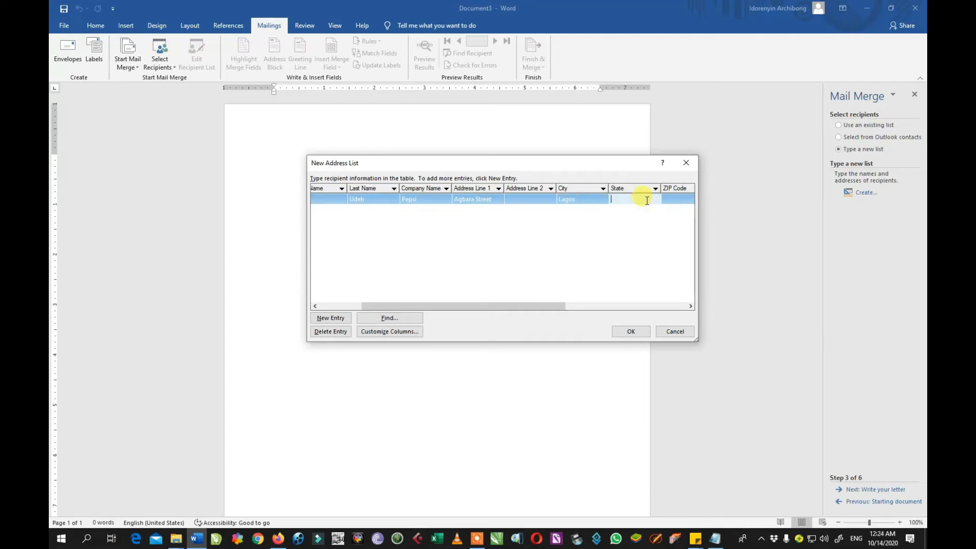
text(Lagos)
drag(527, 306, 713, 323)
click(510, 198)
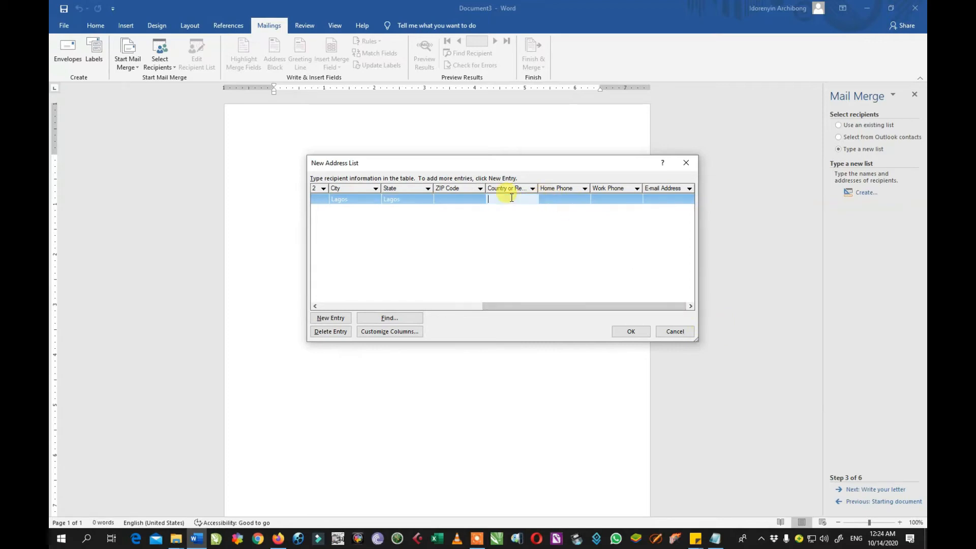
text(Nigeria)
click(662, 199)
drag(595, 306, 414, 306)
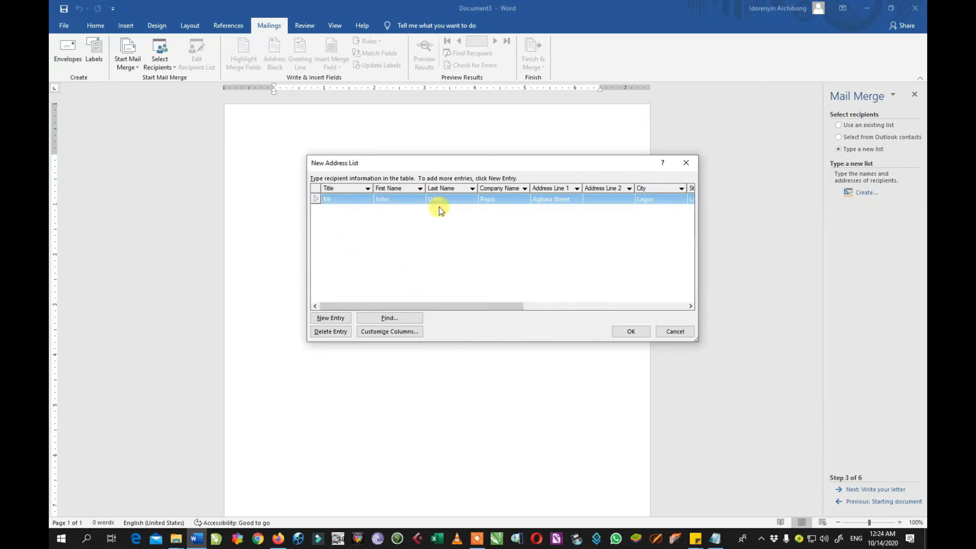
click(333, 319)
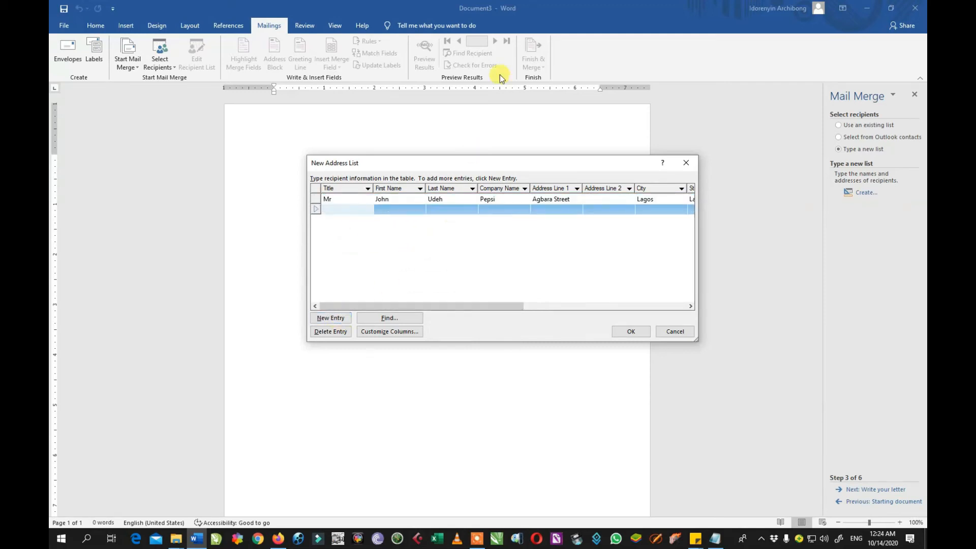
Enter the second recipient's title Mrs, first and last name, and company Coca Kola.
text(Mrs)
click(401, 209)
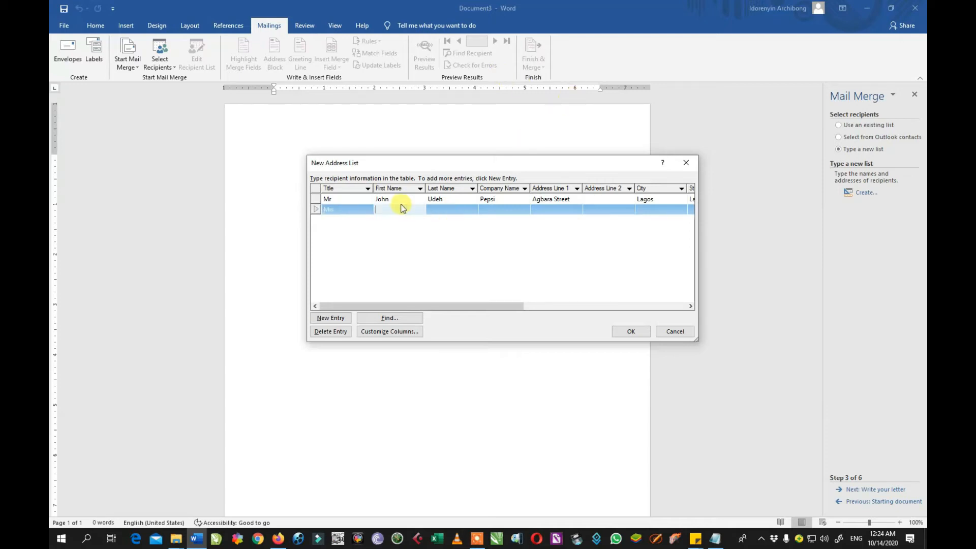
click(445, 211)
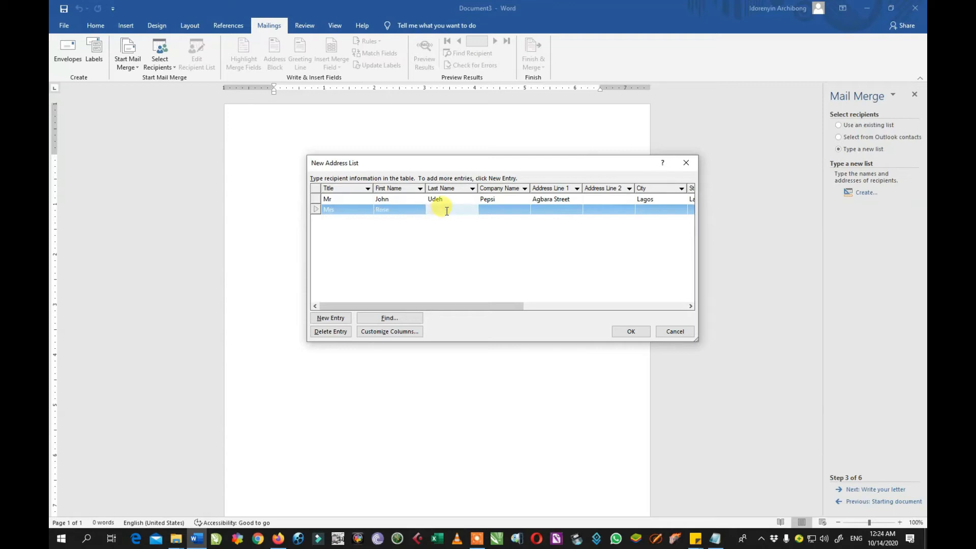
click(505, 209)
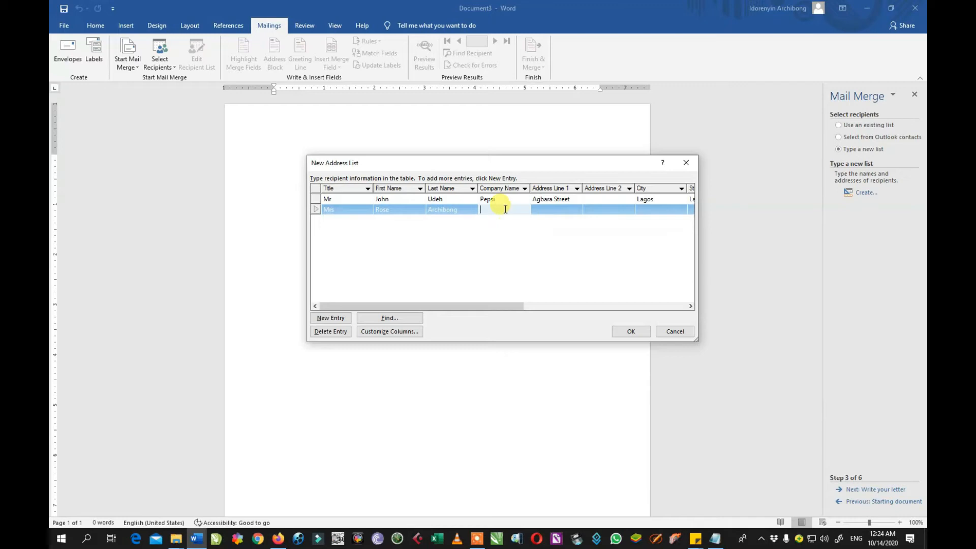
text(C)
text(oca Kola)
Fill in the second recipient's Ikeja street address, Lagos city and state, and Nigeria, then add another entry.
click(558, 206)
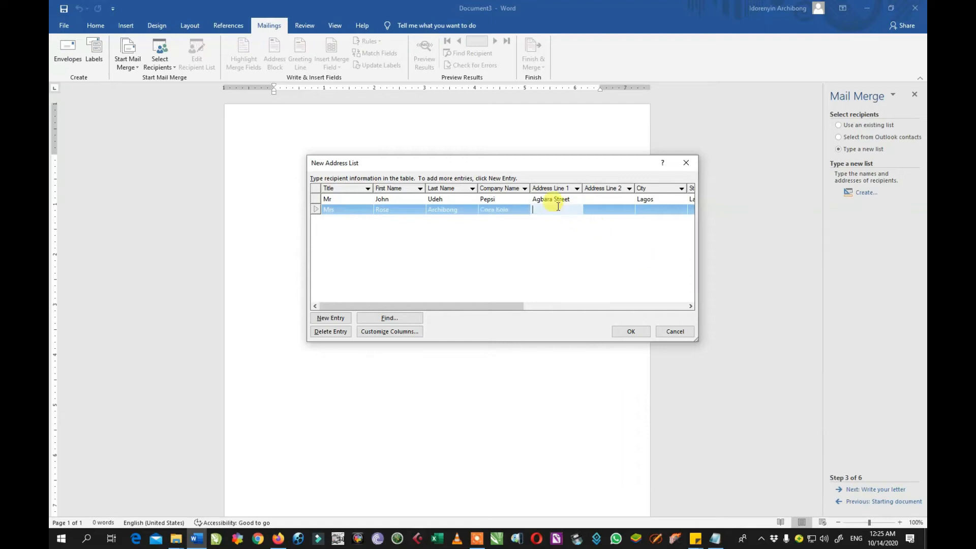
text(Allen Avenue)
click(619, 209)
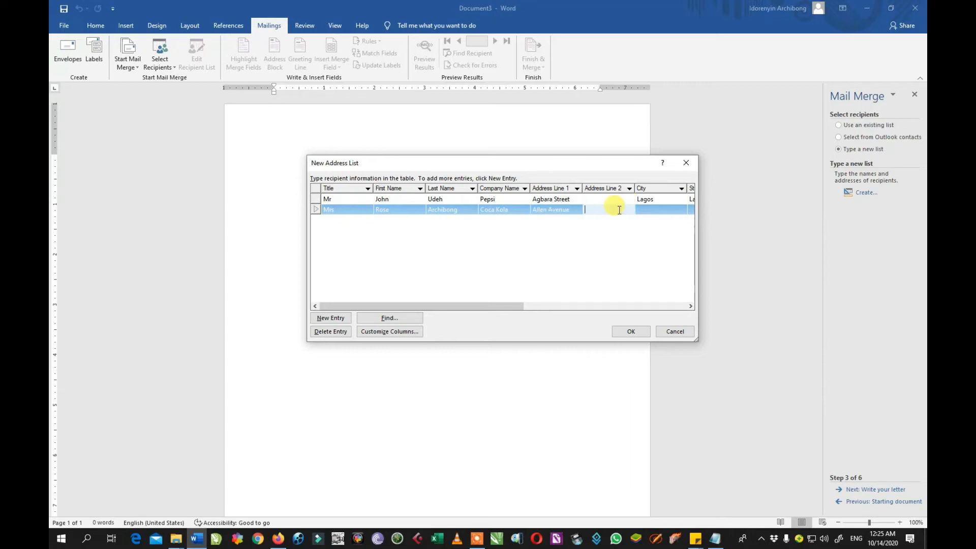
text(Ikeja)
click(658, 206)
text(Lagos)
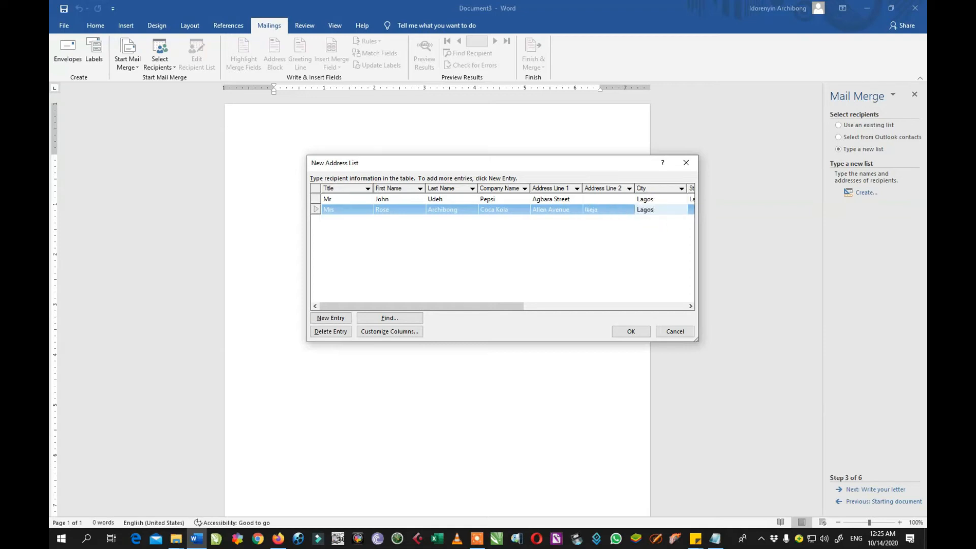
key(Tab)
text(Lag)
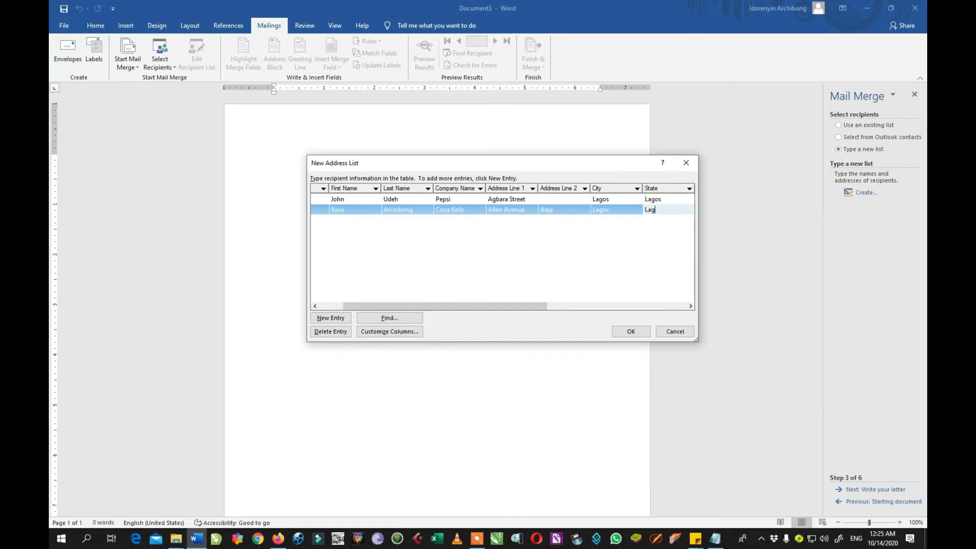
text(os)
drag(490, 306, 651, 312)
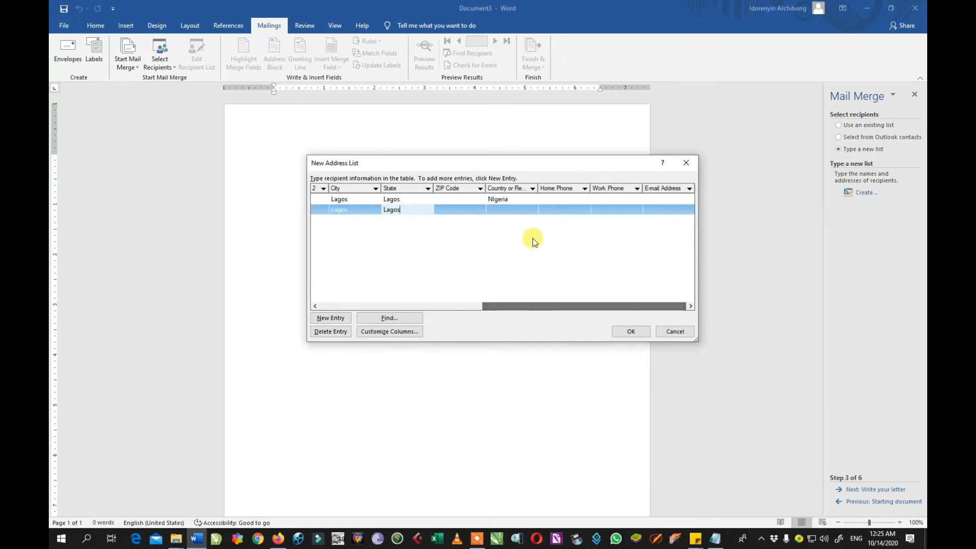
click(512, 209)
text(Nigeria)
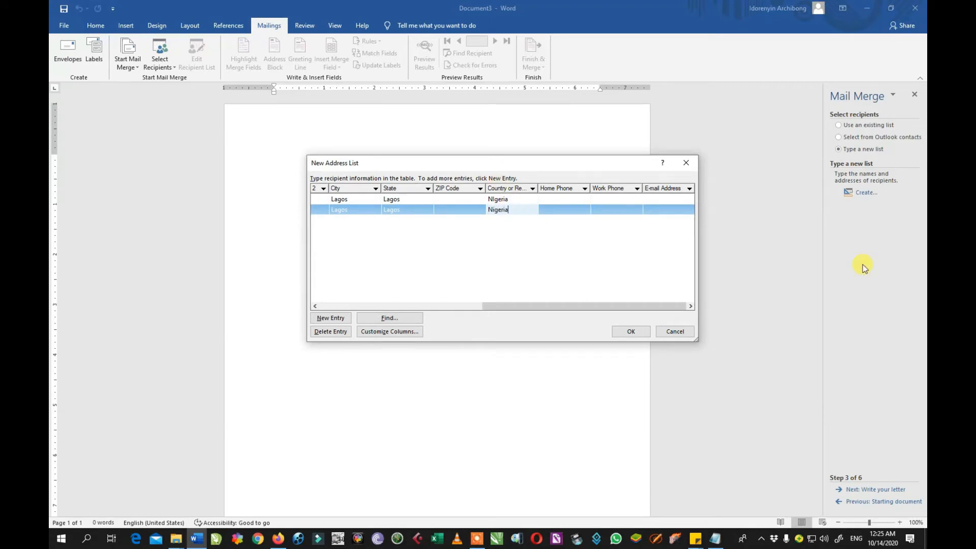
drag(646, 306, 360, 317)
click(343, 317)
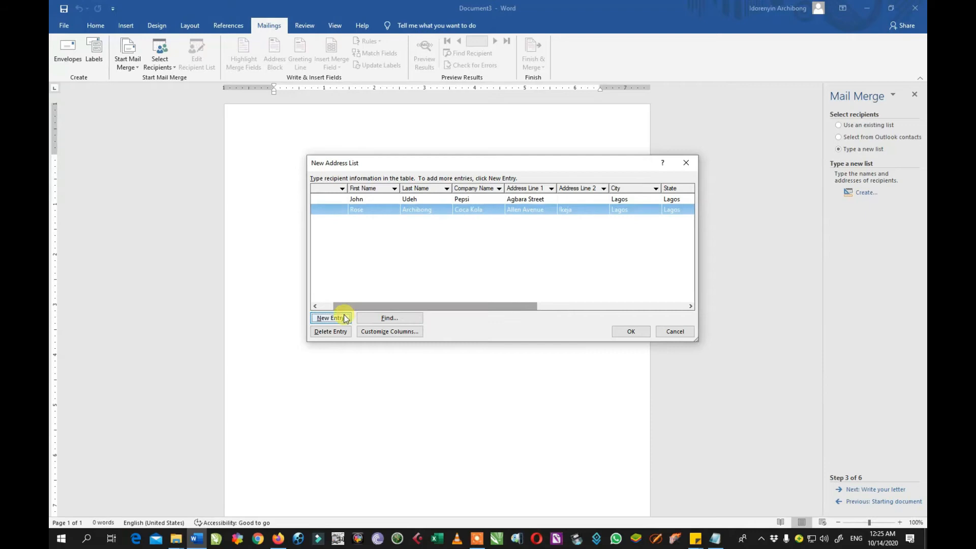
Enter the third recipient's title Miss, first and last name, and company Dell Nig.
text(Miss)
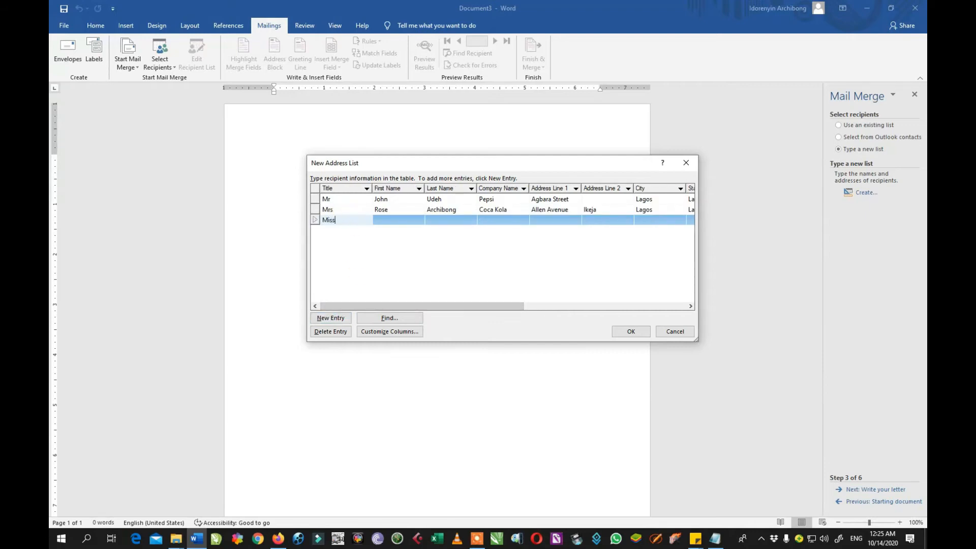
click(385, 220)
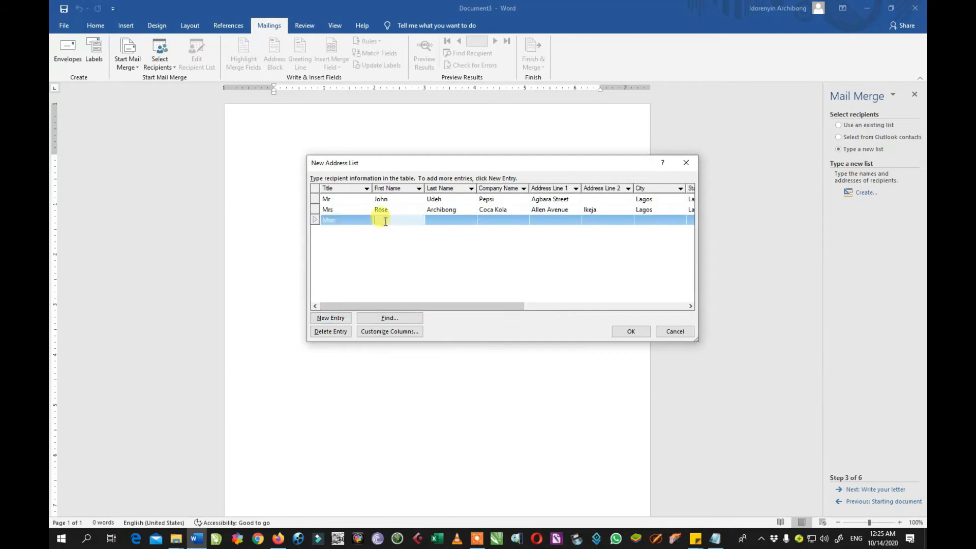
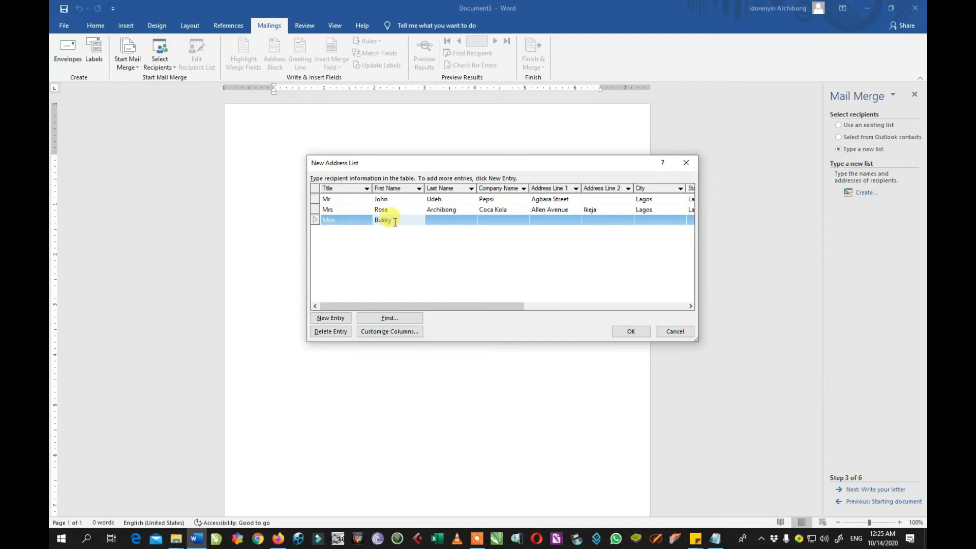
click(449, 220)
text(Ad)
key(BackSpace)
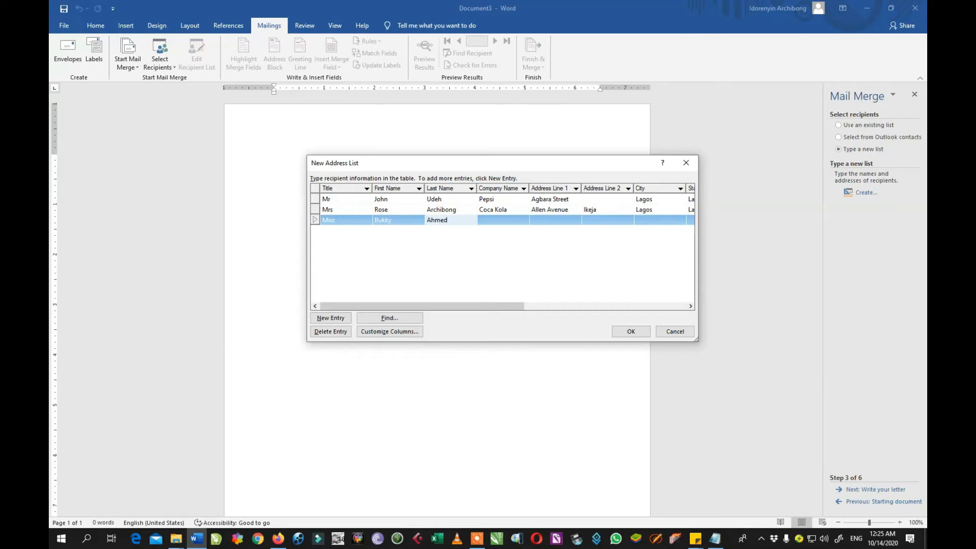
click(503, 219)
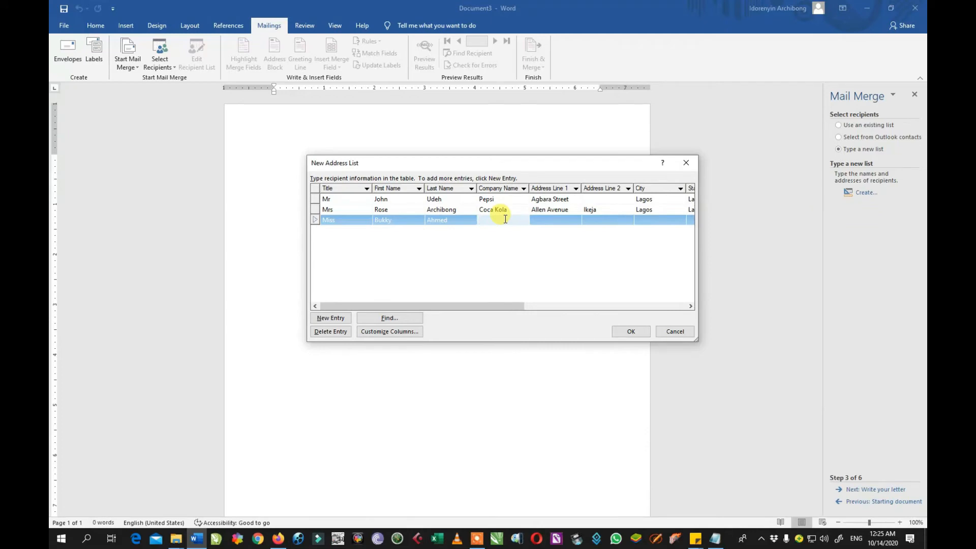
text(Dell Nig)
Fill in the third recipient's Surulere address, Lagos city and state, and Nigeria, then close the list.
click(555, 219)
text(Su)
key(BackSpace)
text(Oj)
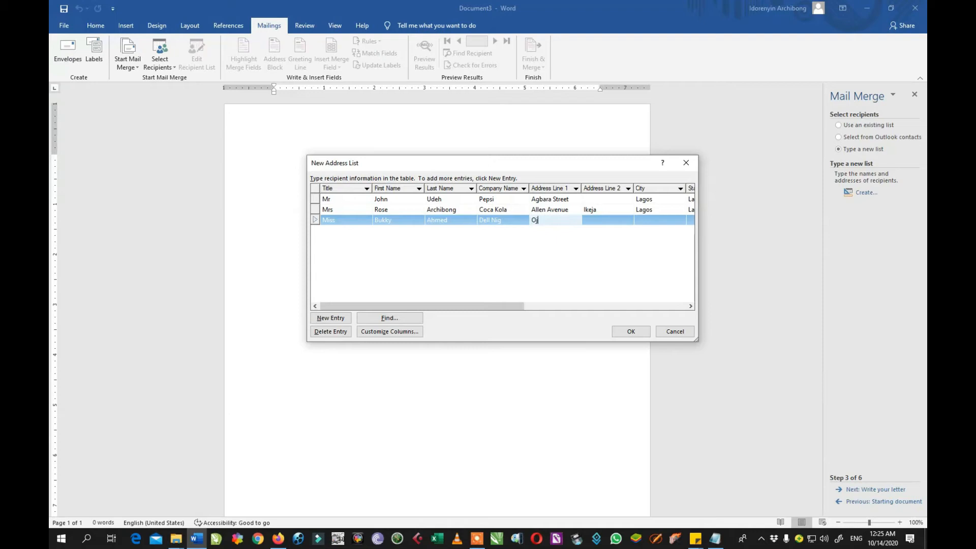
text(uelegba)
click(613, 220)
text(Sur)
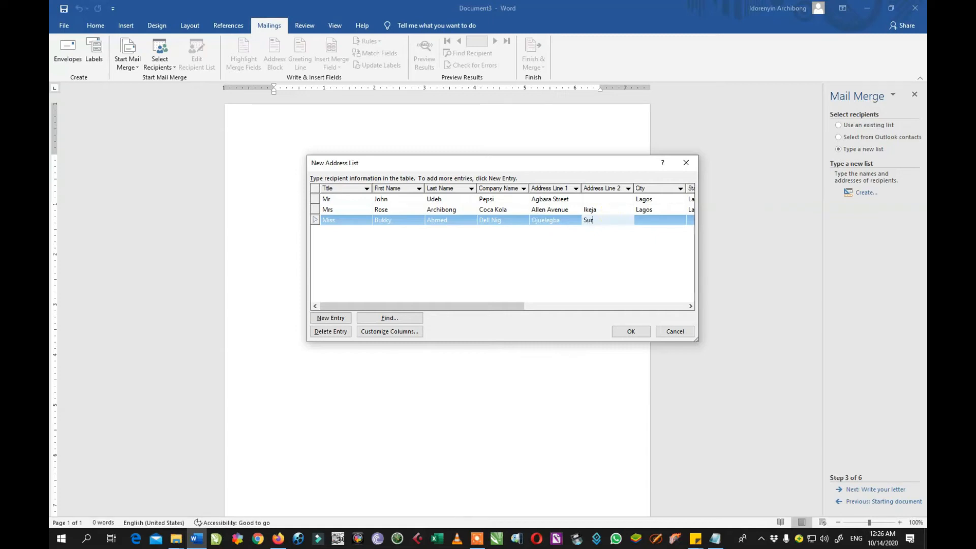
text(ulere)
click(661, 220)
text(Lagos)
drag(513, 304, 676, 301)
click(443, 220)
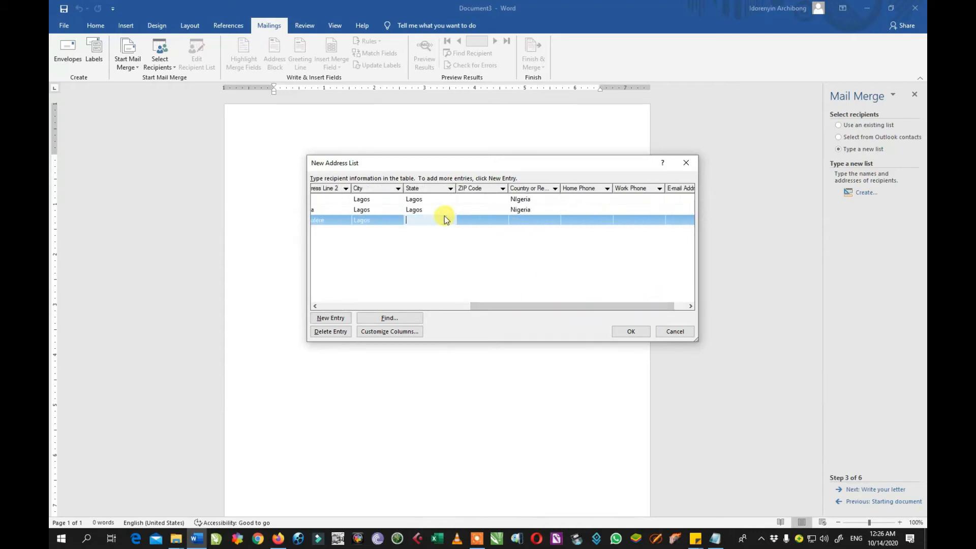
text(Lagos)
key(Tab)
key(Tab)
text(N)
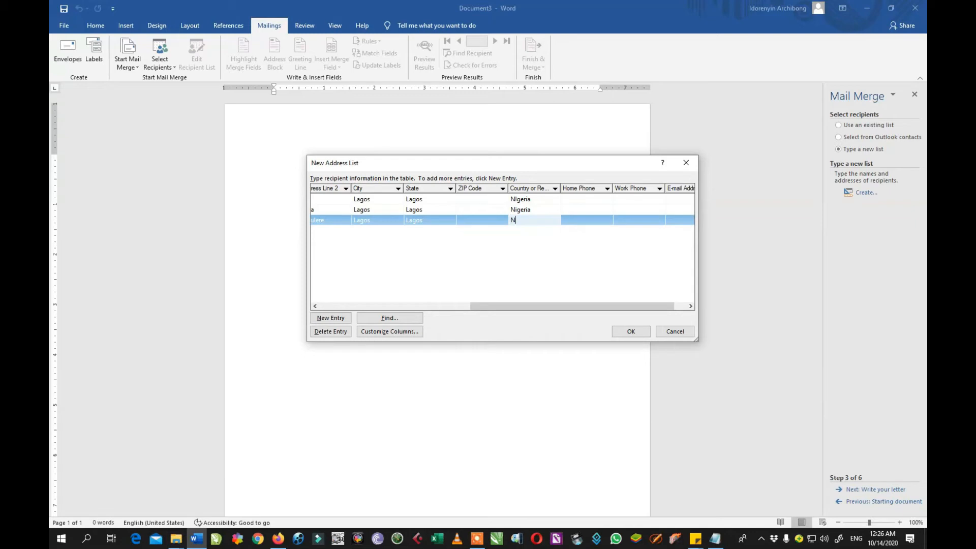
text(igeria)
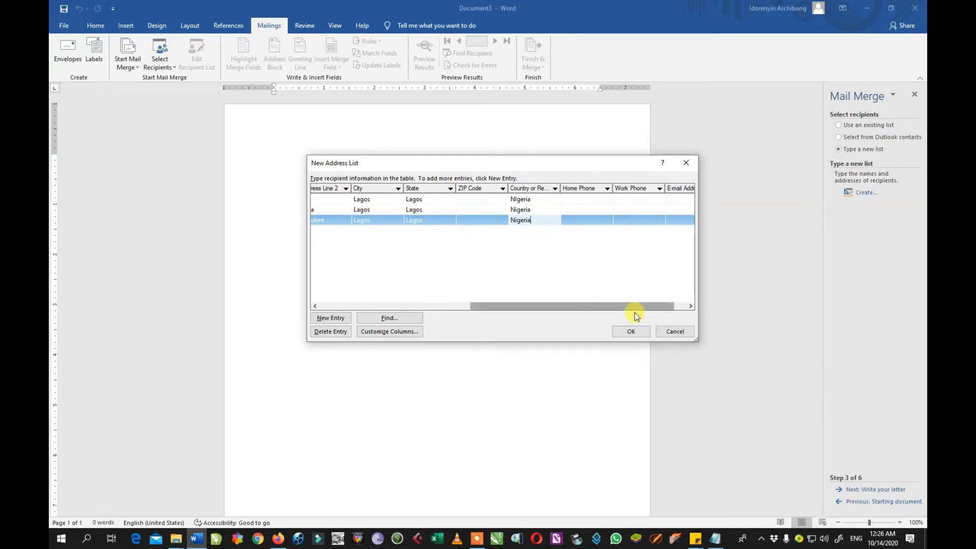
drag(626, 307, 429, 300)
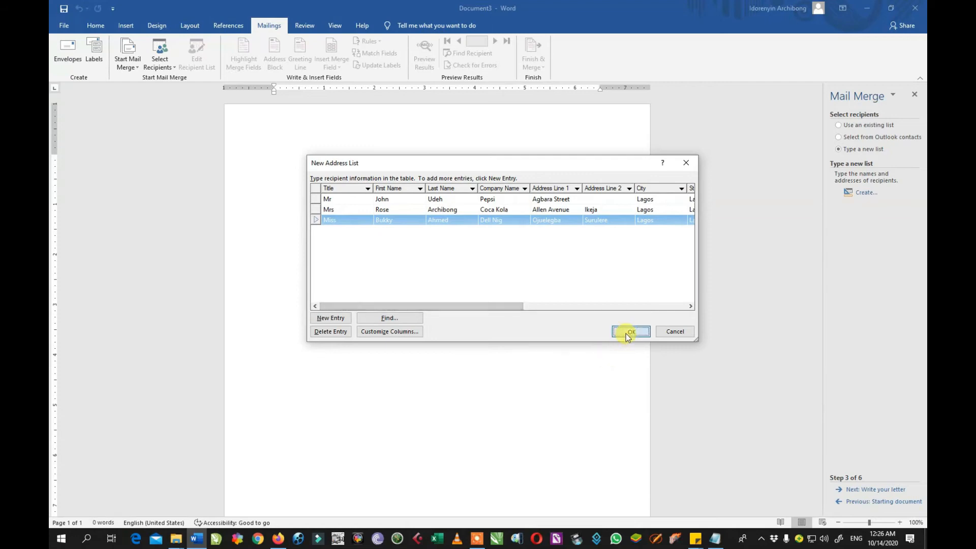
click(628, 331)
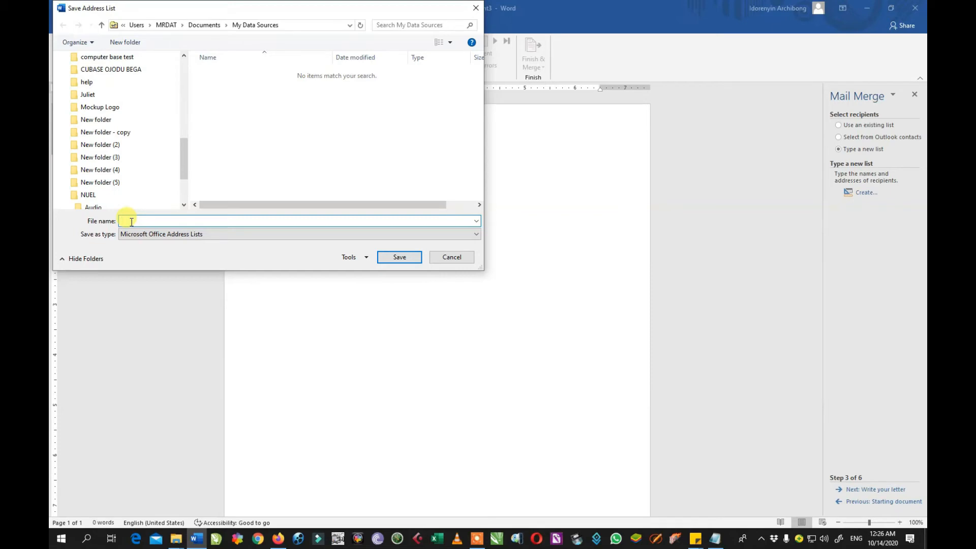
Save the recipient list as 'End of Year Invitee List'.
text(End of Year Invitee)
key(BackSpace)
text(List)
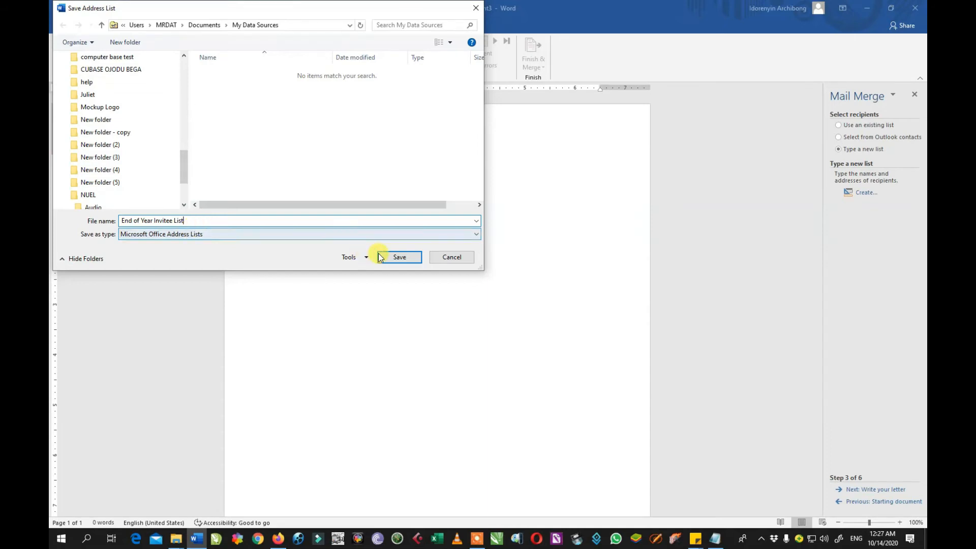
click(395, 260)
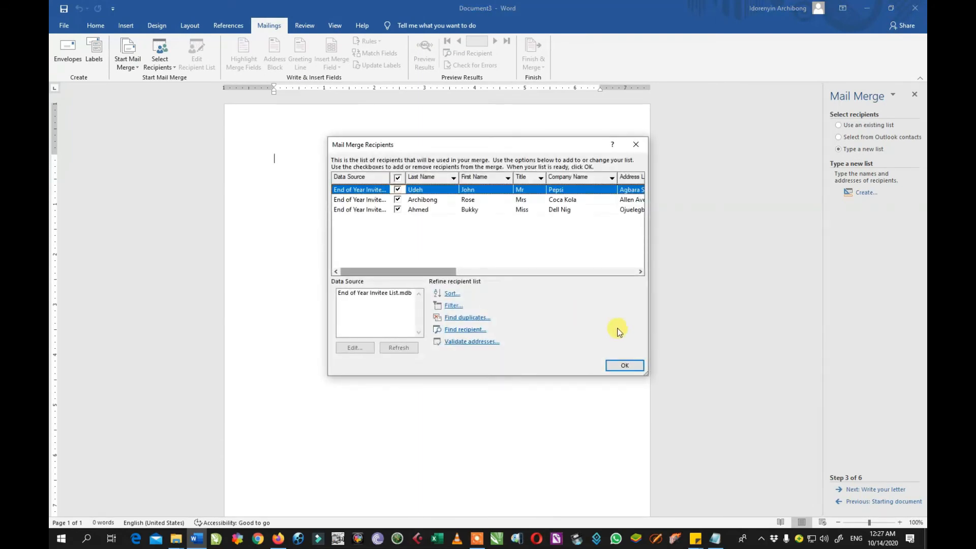
Accept the three recipients and advance the wizard to Write your letter.
click(623, 364)
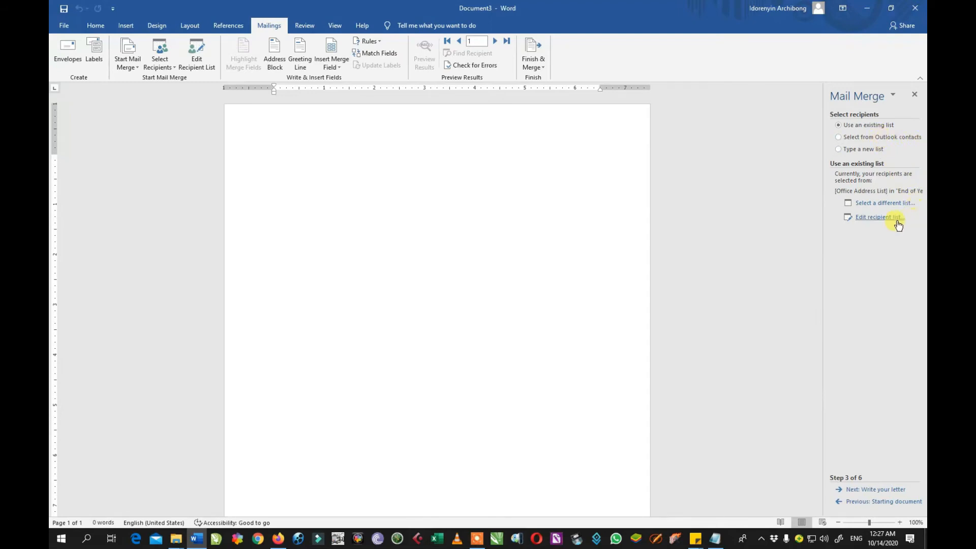
click(879, 489)
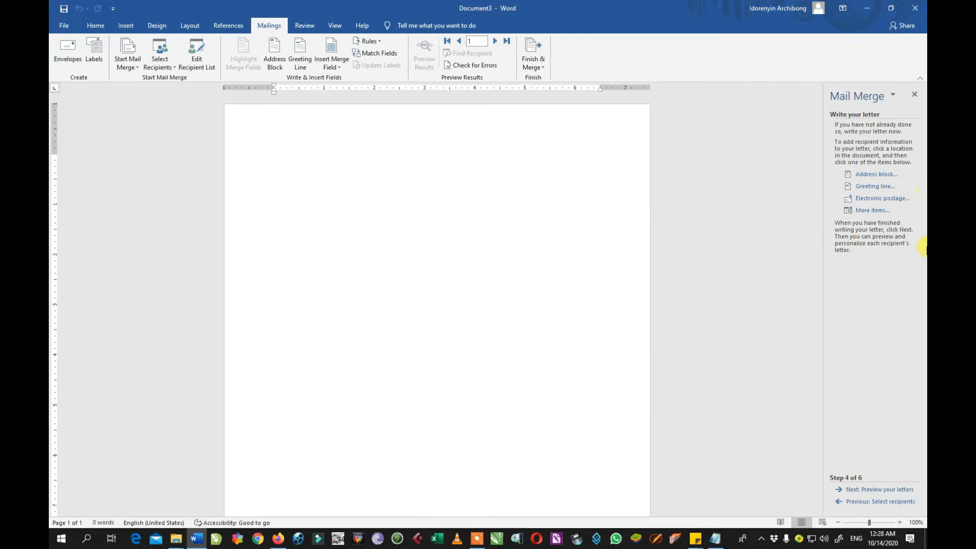
Open the Address Block settings and preview several recipient name formats.
click(865, 177)
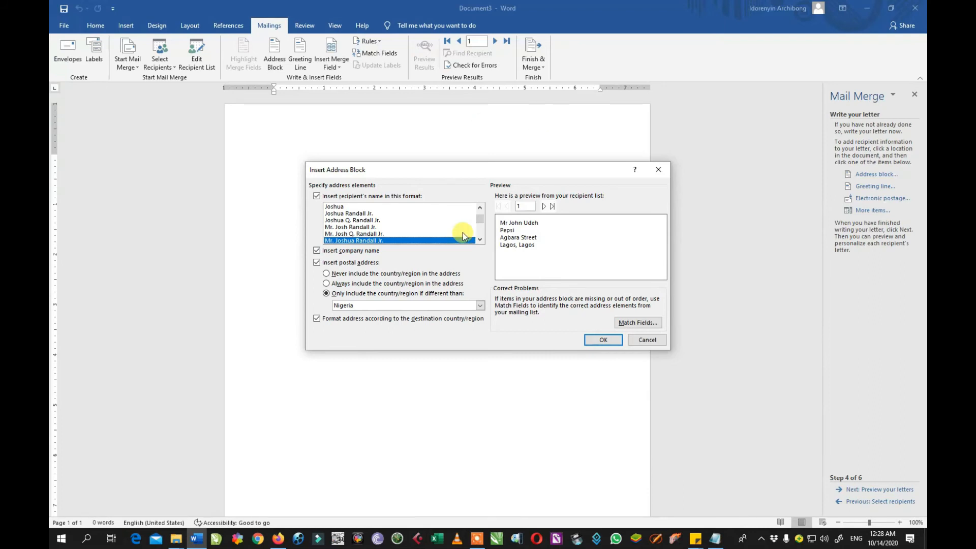
scroll(473, 226, up, 1)
click(343, 206)
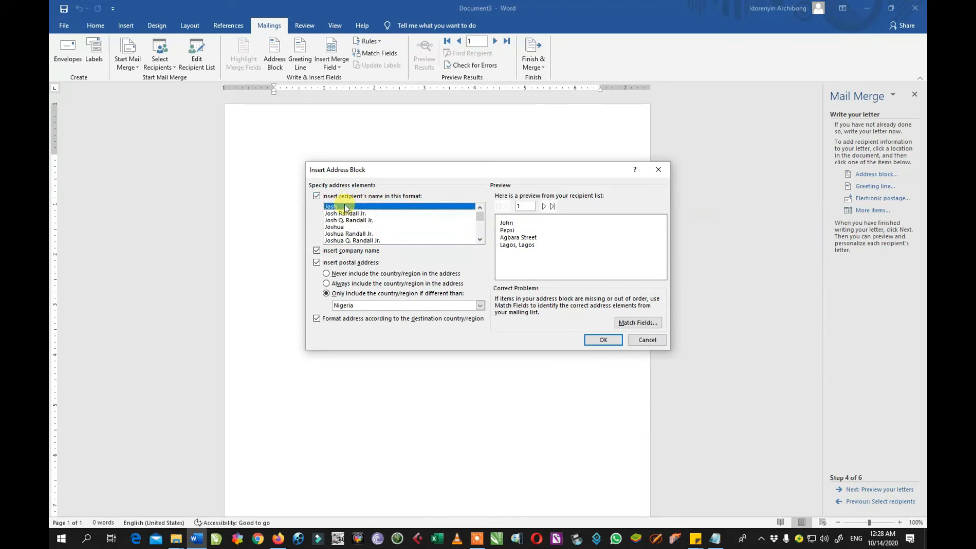
click(364, 227)
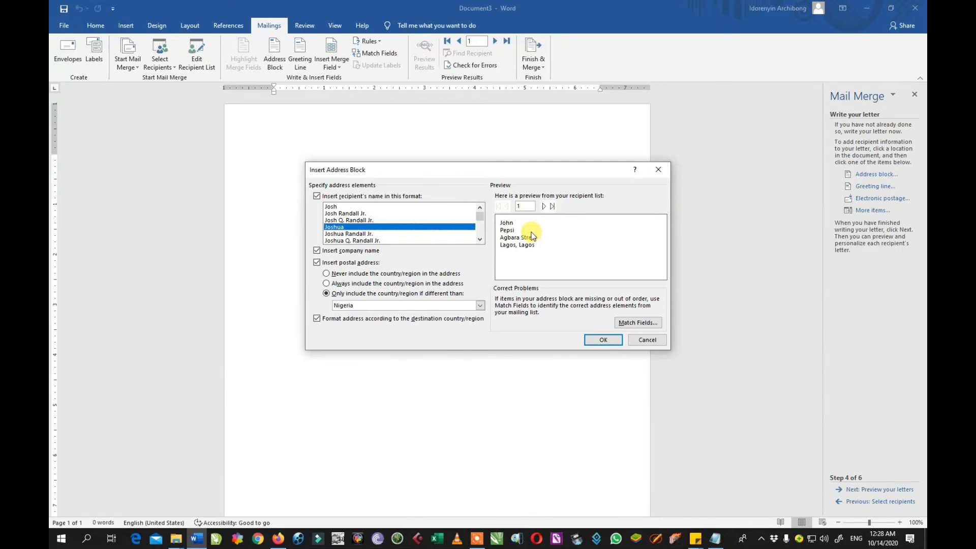
click(346, 234)
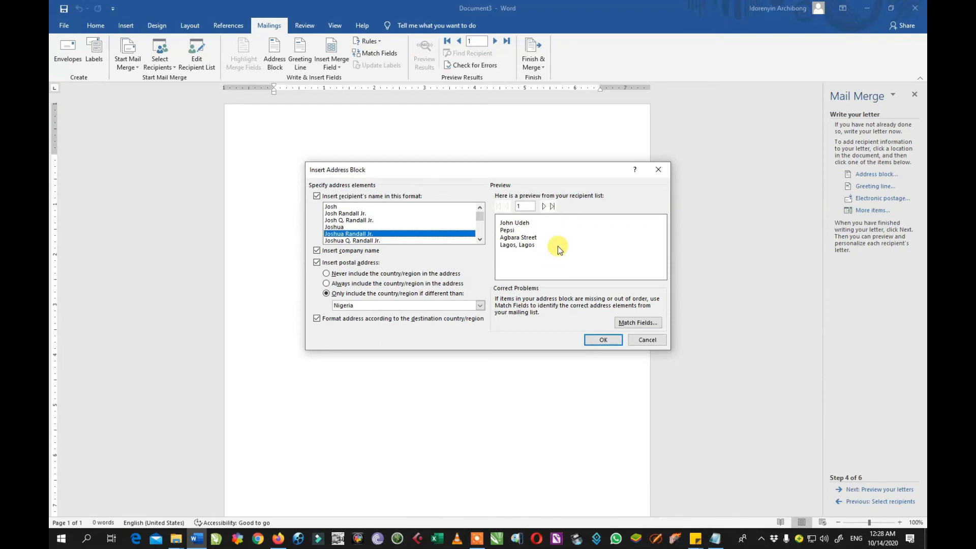
scroll(474, 236, down, 3)
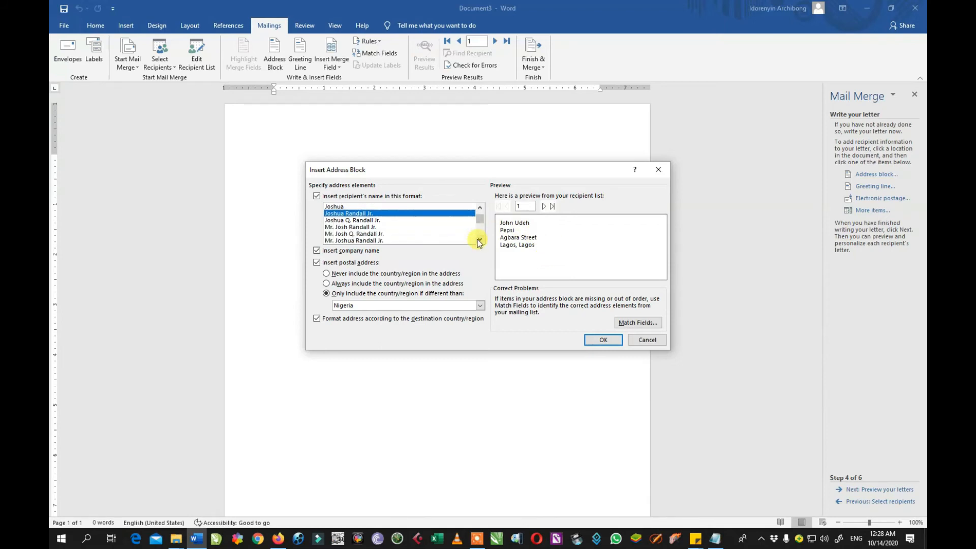
click(357, 227)
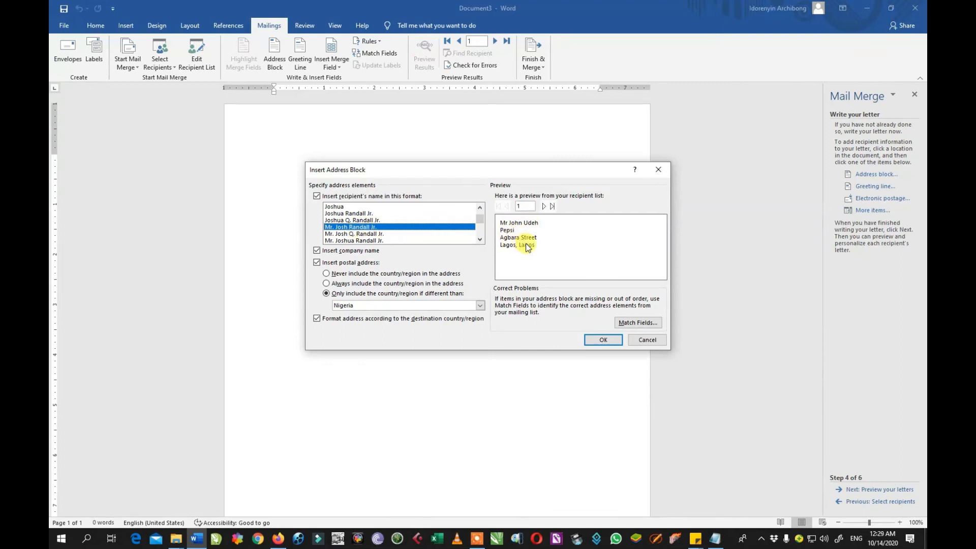
click(336, 206)
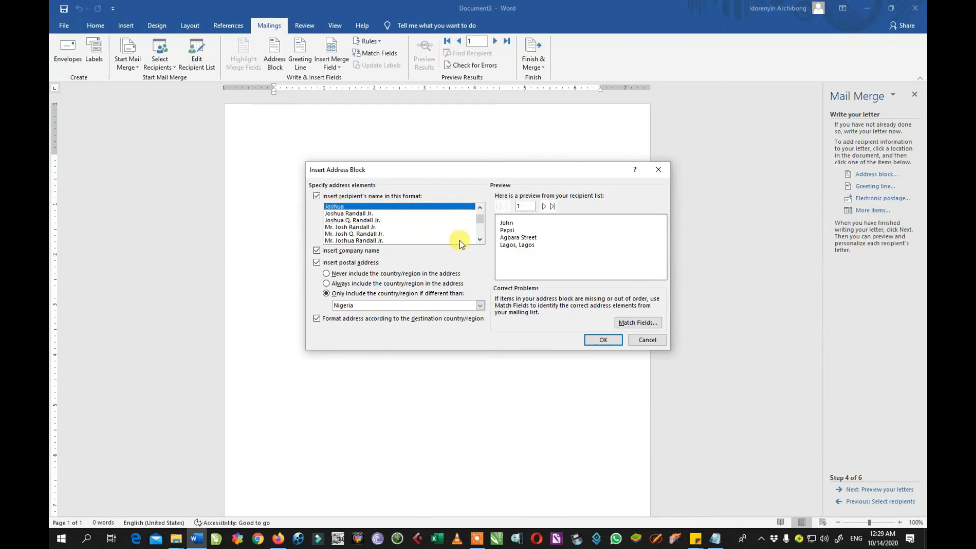
click(479, 239)
click(479, 239)
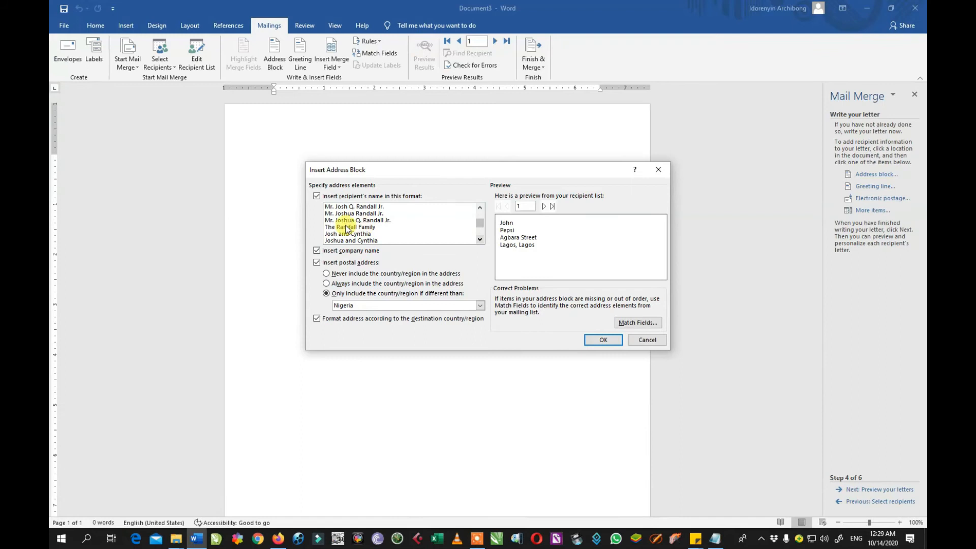
Settle on 'The Randall Family' name format and insert the address block.
click(371, 228)
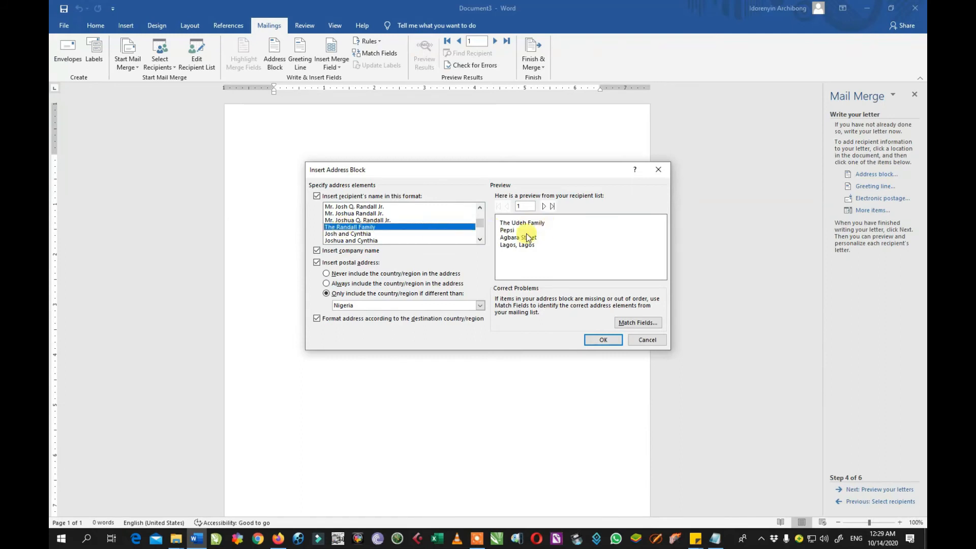
click(480, 241)
click(480, 240)
click(479, 241)
click(364, 234)
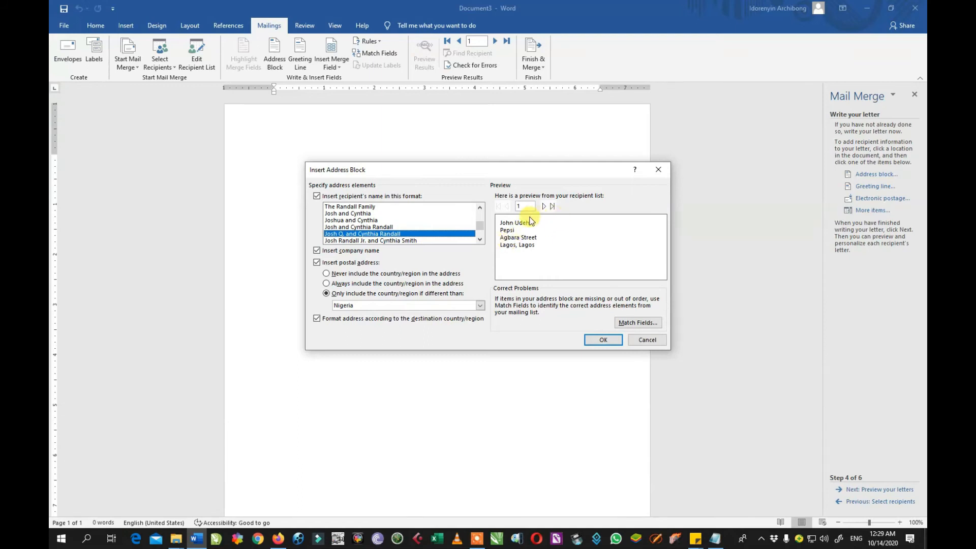
click(480, 208)
click(480, 208)
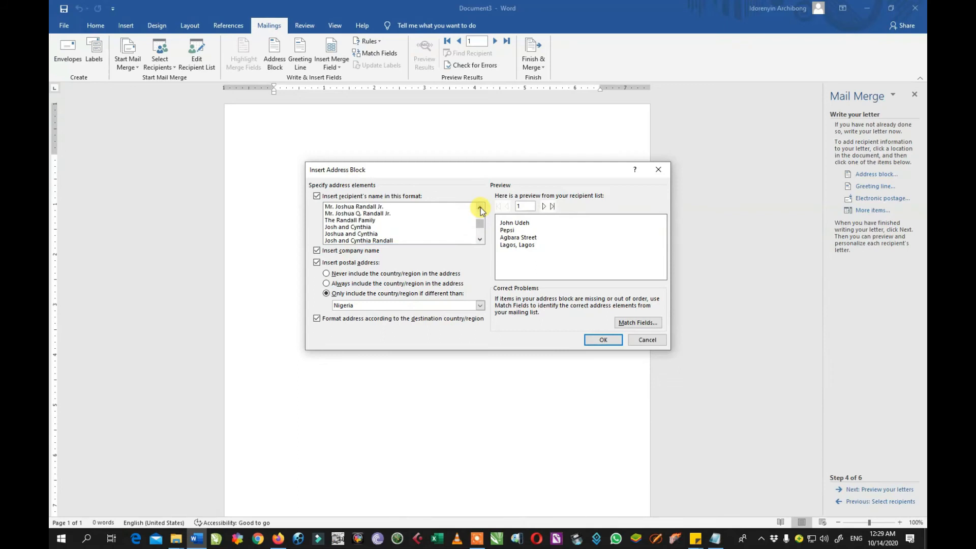
click(361, 221)
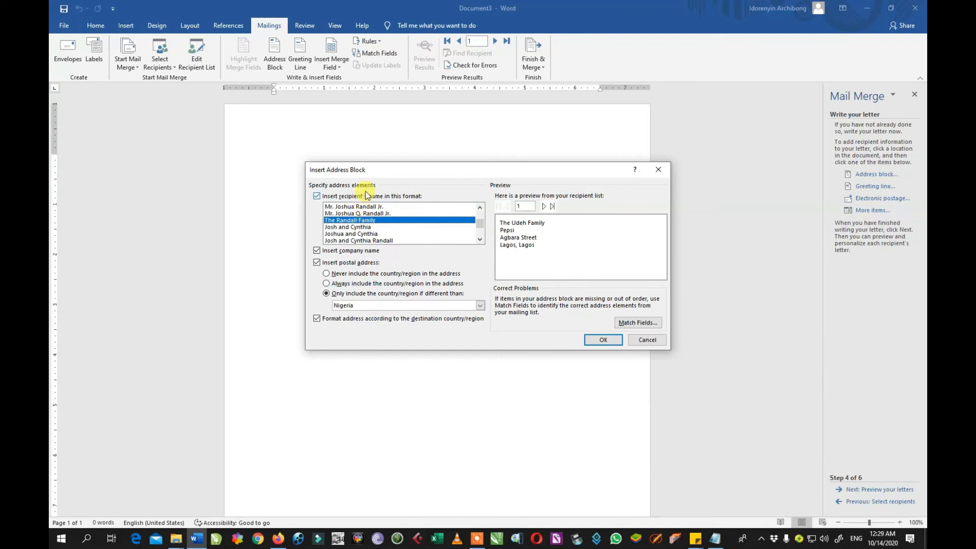
click(593, 340)
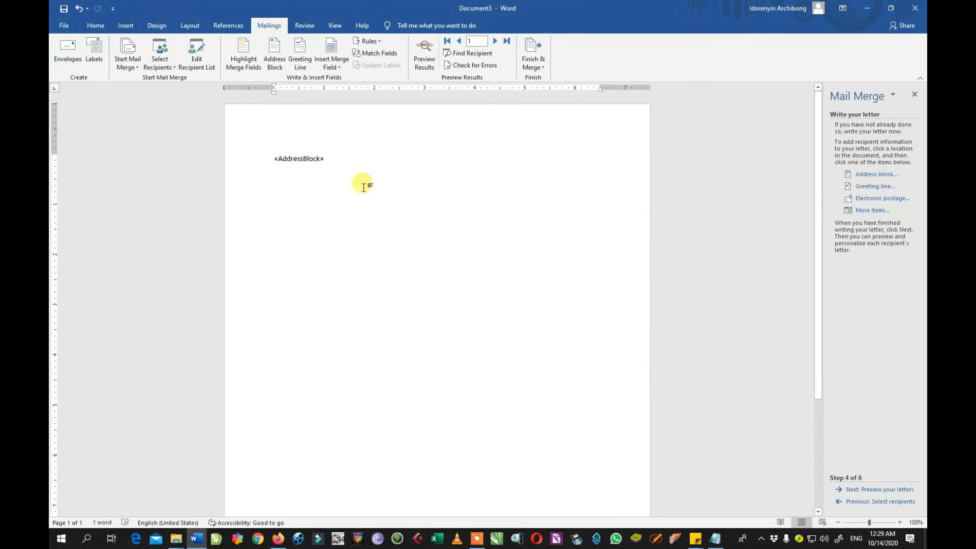
On a new line, insert a greeting line in 'Dear Mr. Randall,' format.
key(Return)
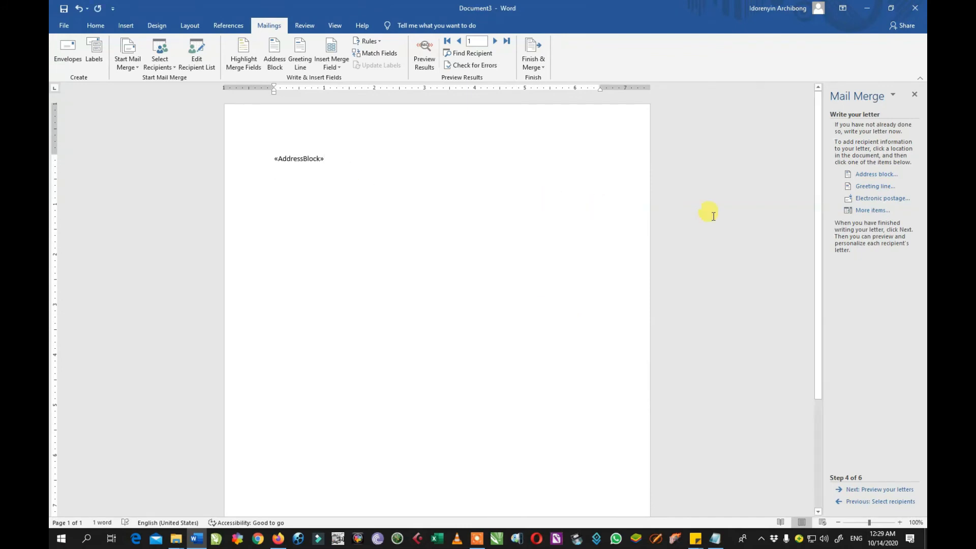
click(873, 188)
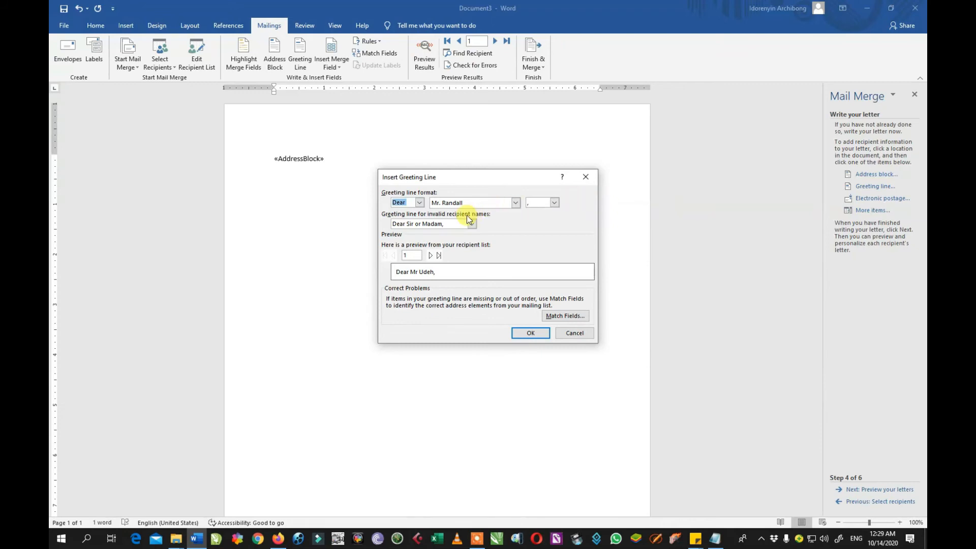
click(515, 202)
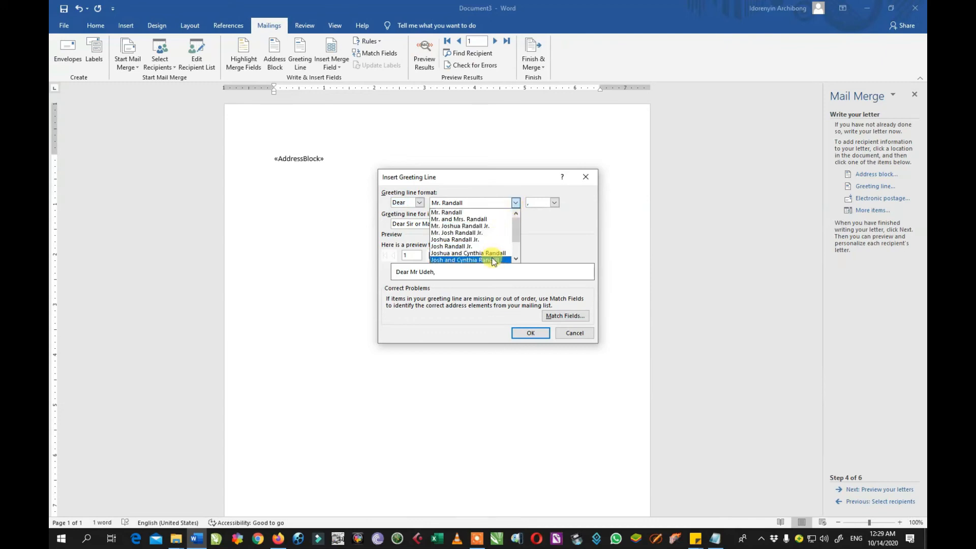
click(556, 224)
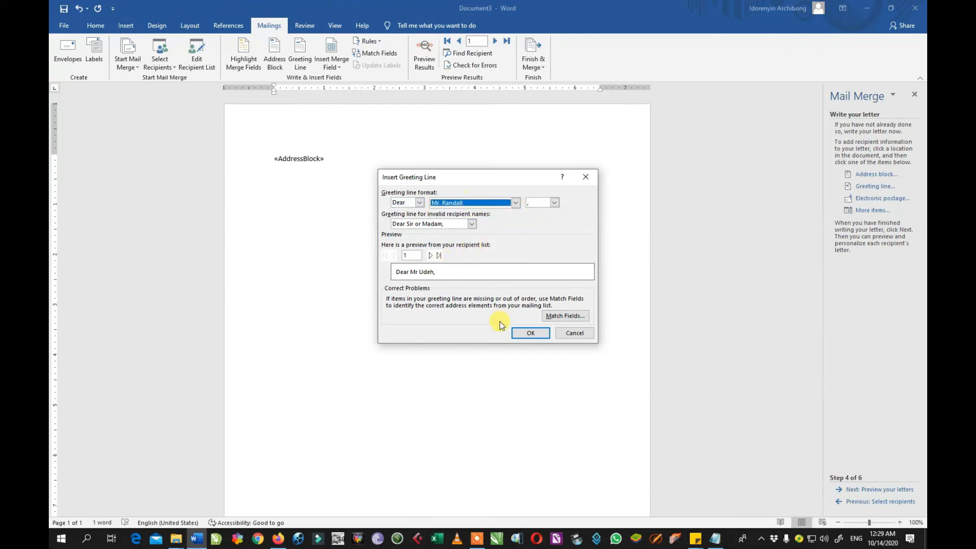
click(526, 333)
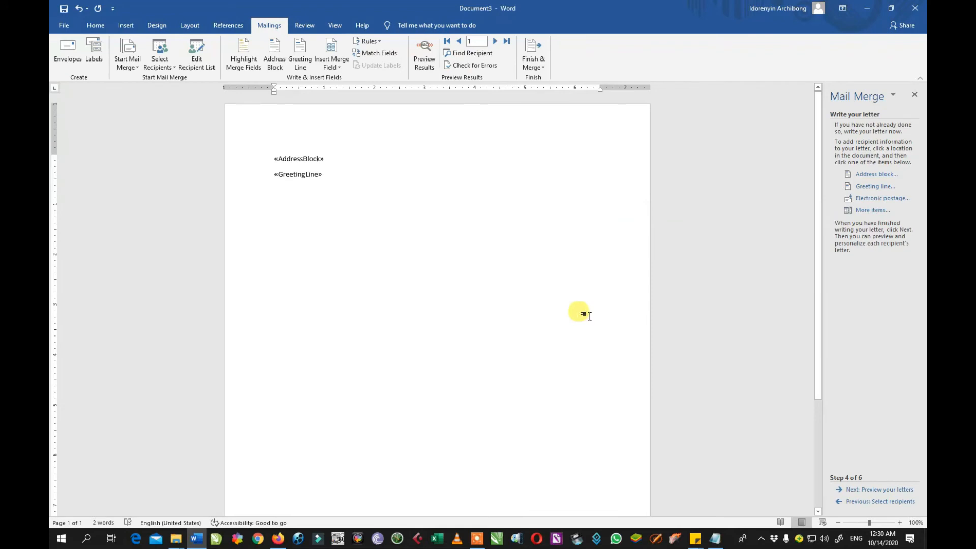
Type the invitation to this year's end of year party, correcting 'archivement' to 'achievement'.
key(Return)
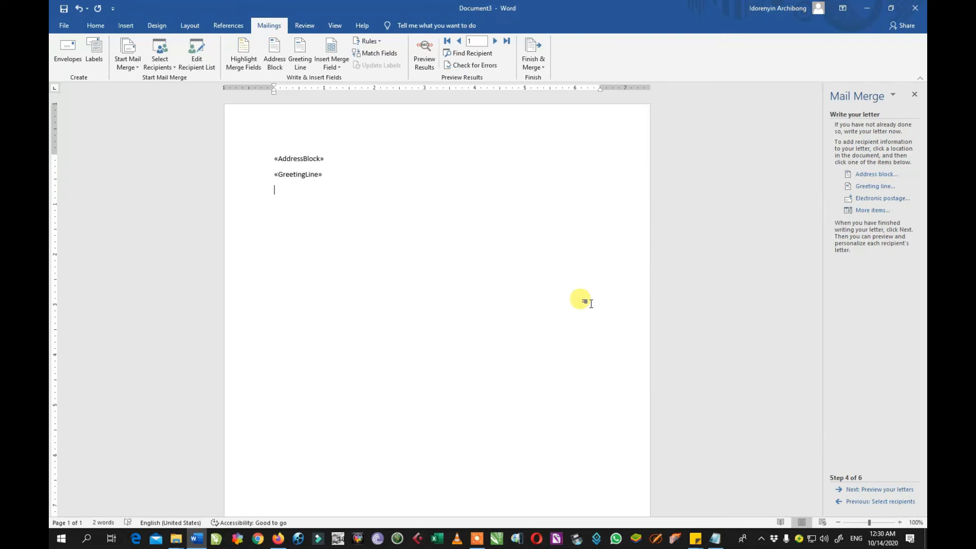
text(I want specially invi)
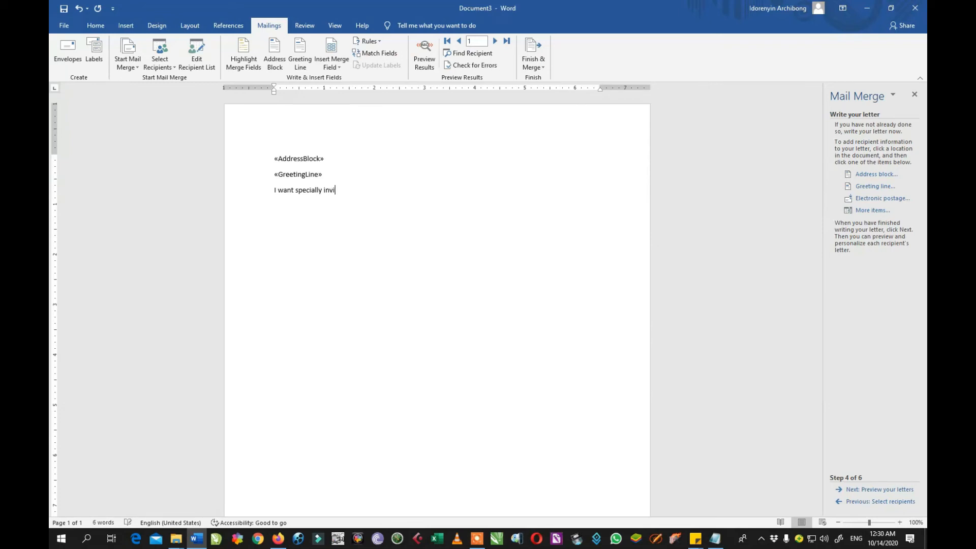
text(te you to this y)
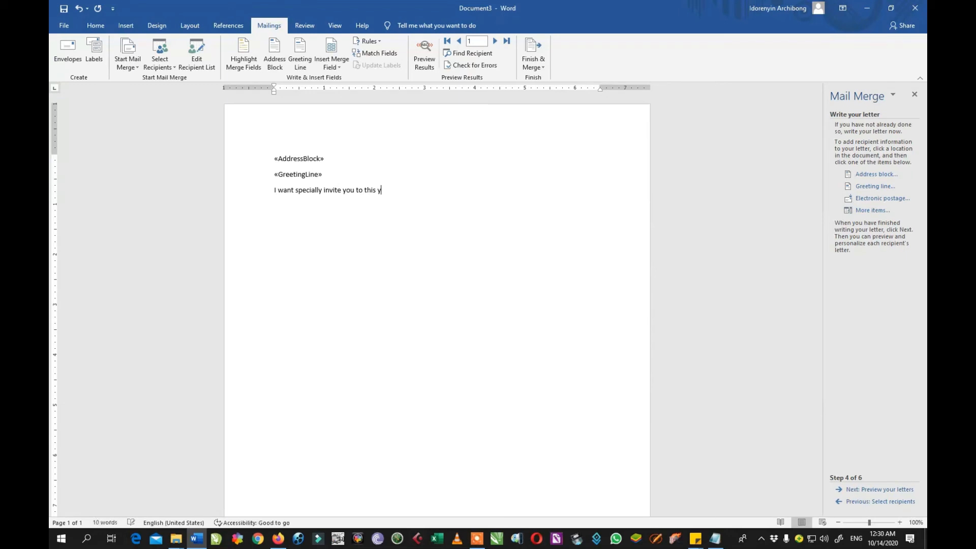
text(ear end of p)
key(BackSpace)
text(year party to celebrate our )
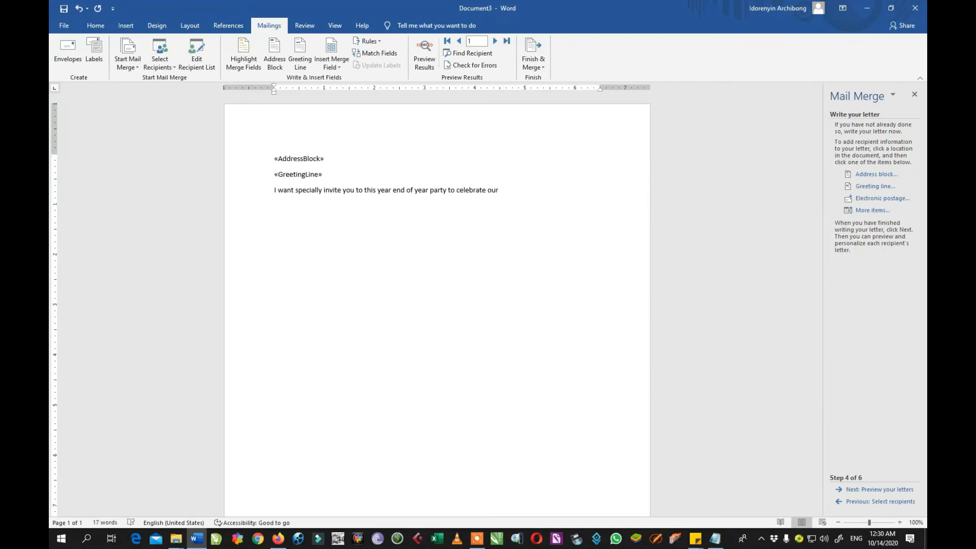
text(archivement)
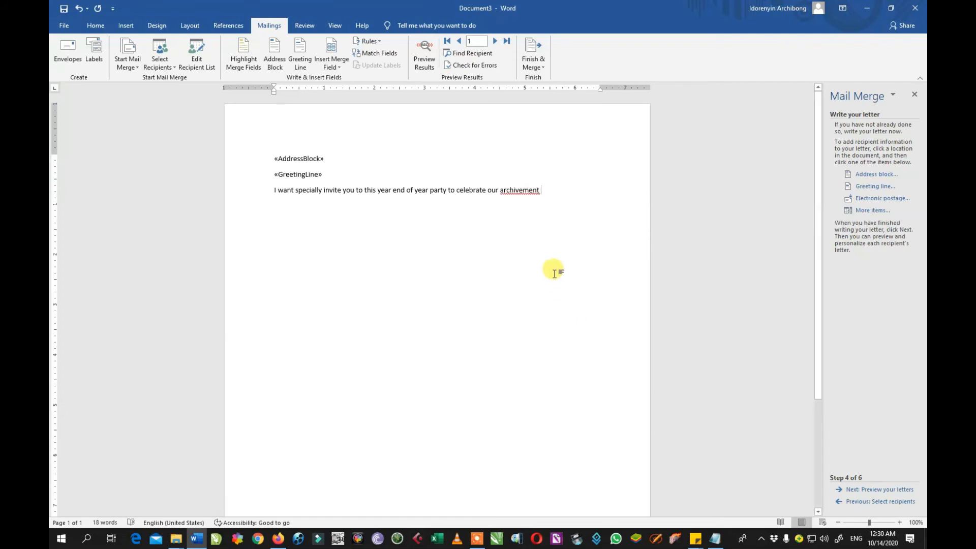
right_click(511, 189)
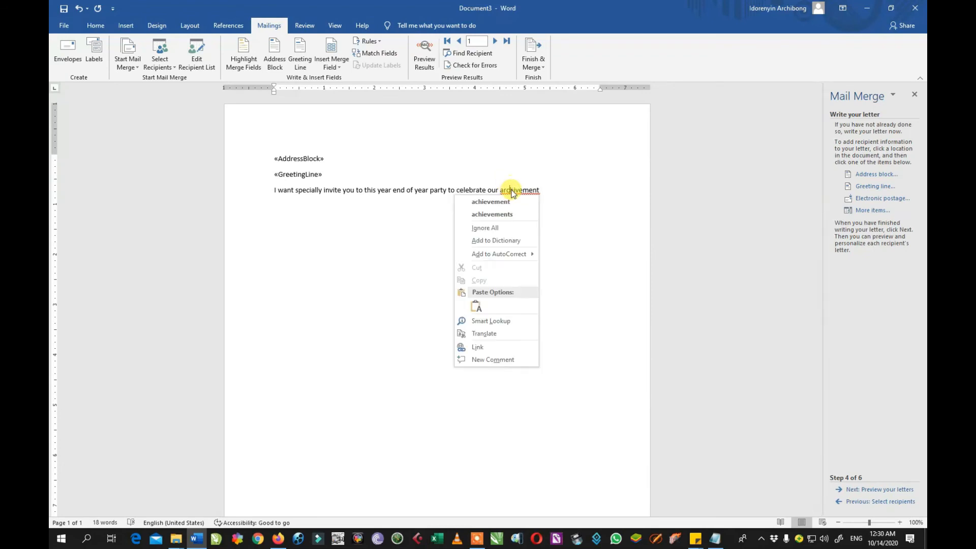
click(522, 210)
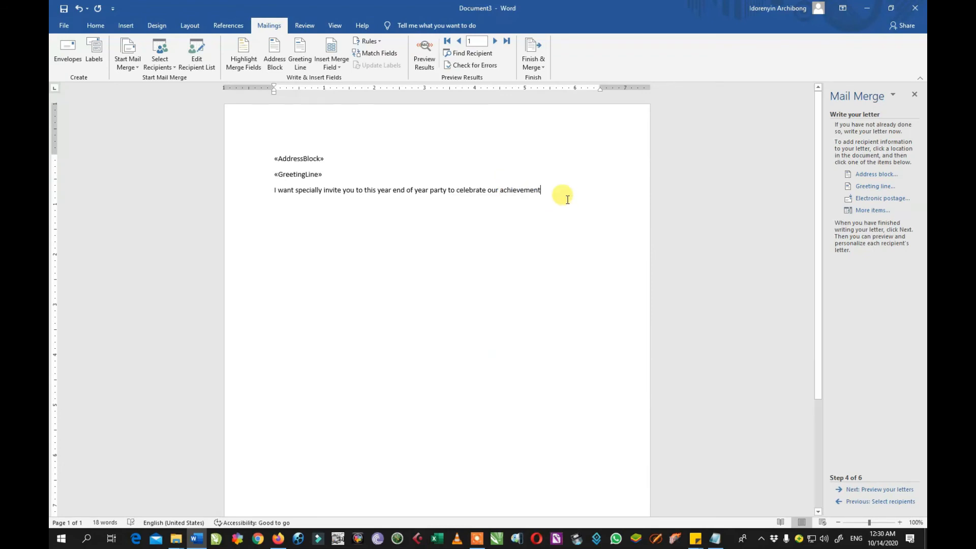
End the sentence with 'as a company' and start the award ceremony appreciation paragraph.
text(as a)
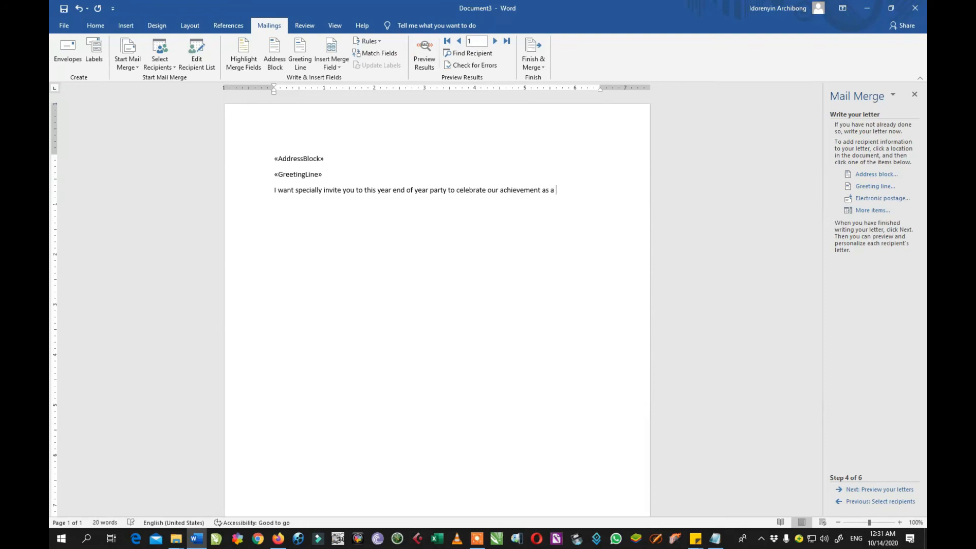
text( comp)
text(any)
text(This )
text(will a)
text(lso )
text(serve a)
text(s an )
text(award)
text( cer)
text(emo)
text(n)
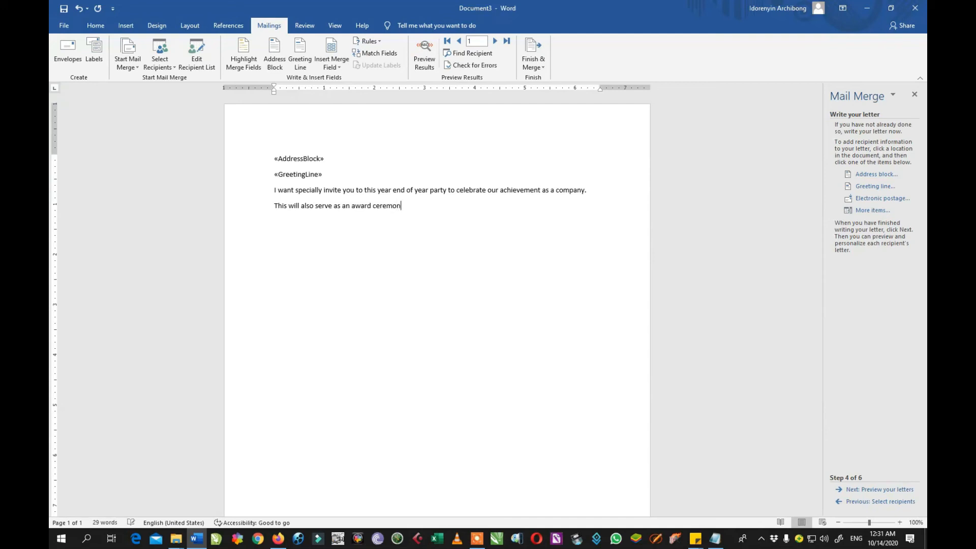
text(y to appreciate the enermous work you all )
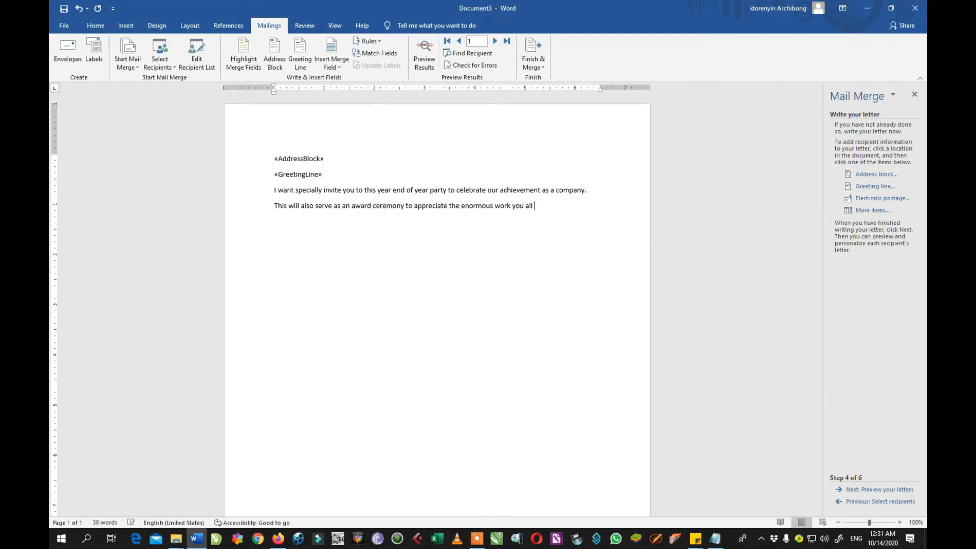
text(have put in to make this great organization what it has )
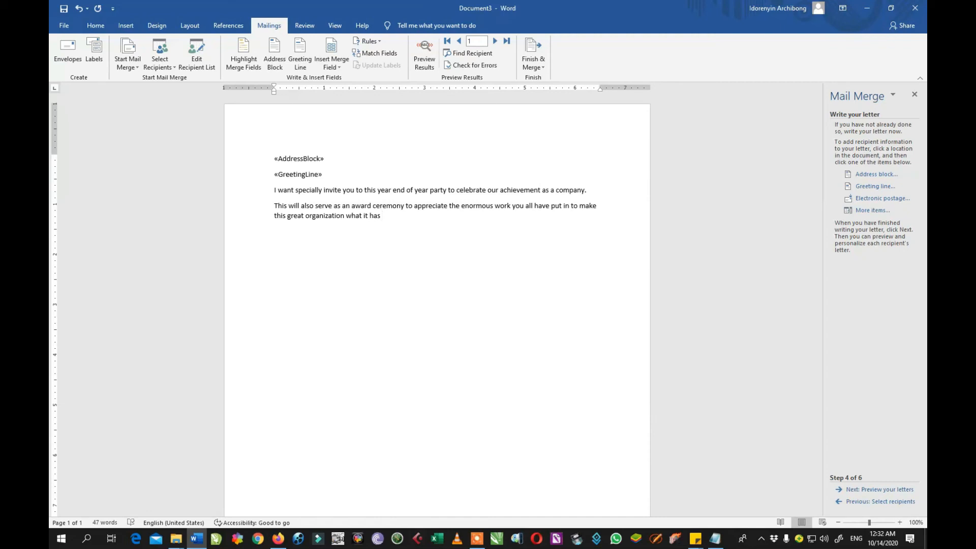
text(bb)
Correct 'been', then add the closing lines 'Looking forward to seeing you and your entire family.' and 'thank you and God bless.' and the 'Your sincerely' sign-off.
key(BackSpace)
text(een)
text(Lookin)
text(g fo)
text(rward)
text( to see)
text(in)
text(g )
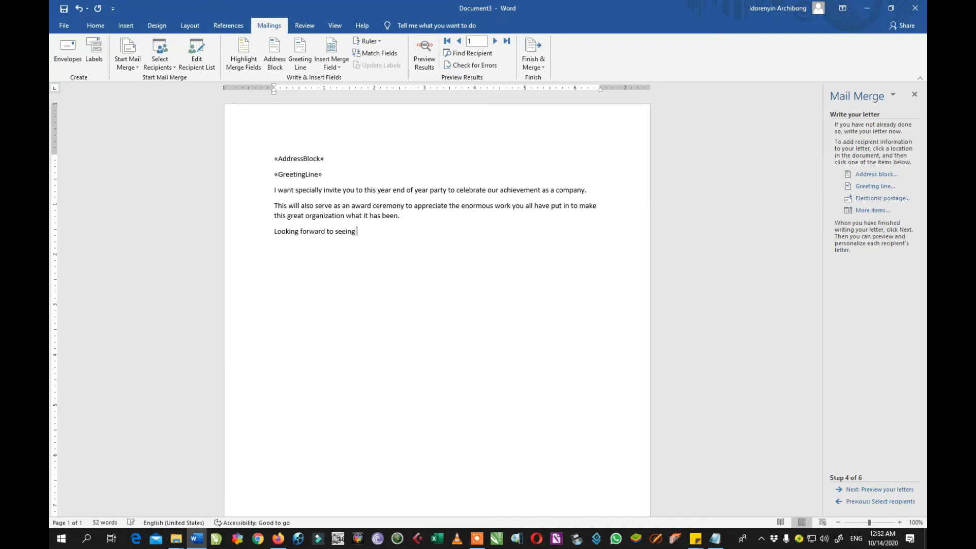
text(you and )
text(your en)
text(t)
text(ire)
text( family)
text(.)
text(thank you)
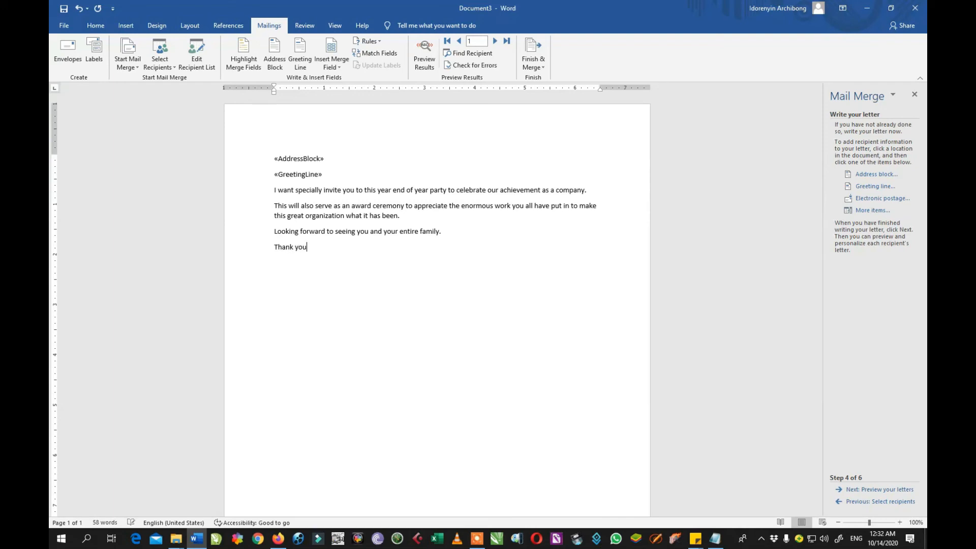
text( and God bless.)
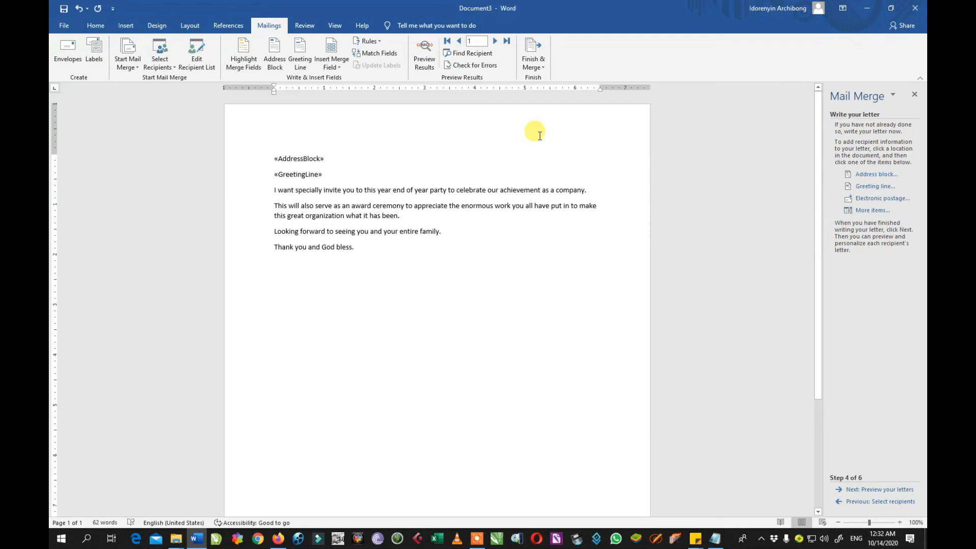
text(Your)
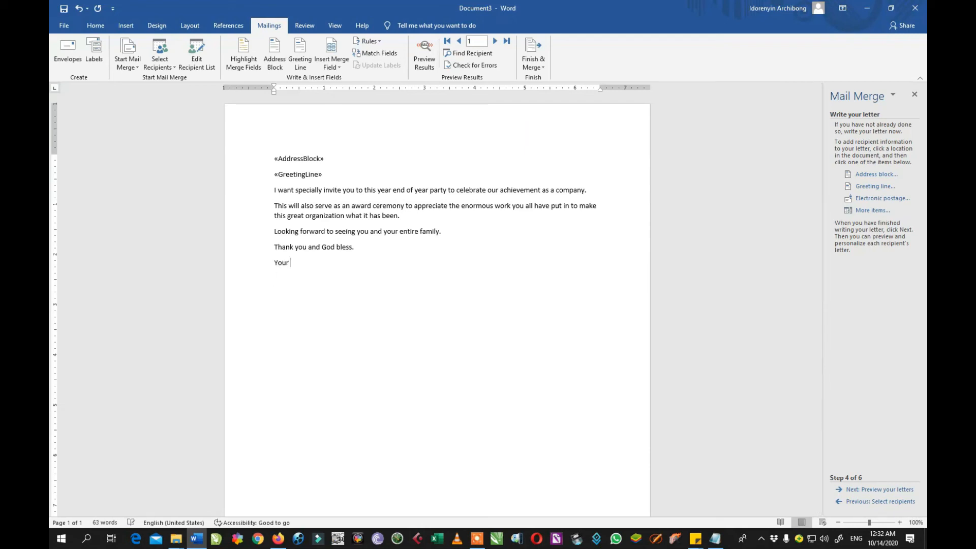
text( sincerely)
Add the sender's name below the sign-off, with the title 'MD/CEO' on the next line.
key(Return)
key(Return)
text(Hope)
key(BackSpace)
key(BackSpace)
key(BackSpace)
key(BackSpace)
text(M)
text(. Dat)
key(Return)
text(MD/CEO)
key(Return)
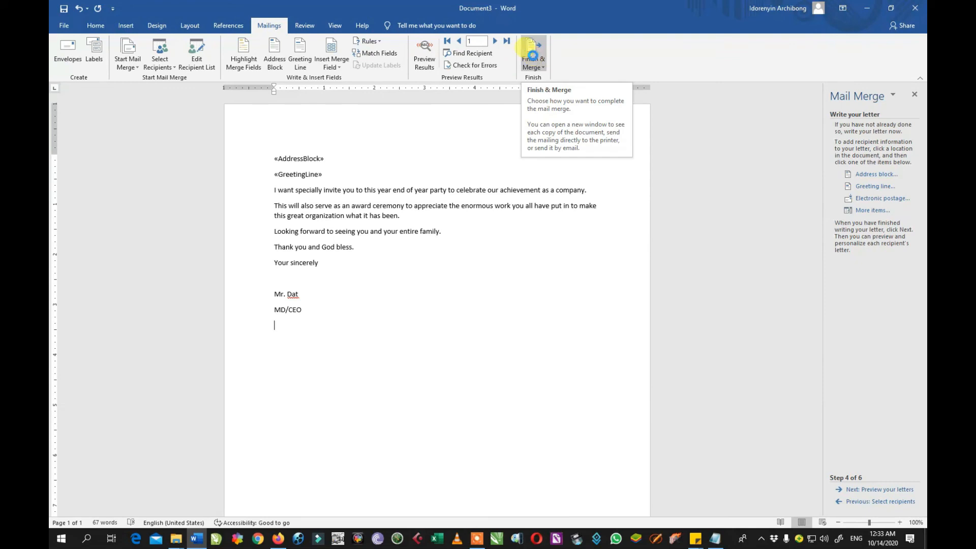
Show merged recipient data, move the wizard to step 5 (Preview your letters), and display recipient 2.
click(425, 58)
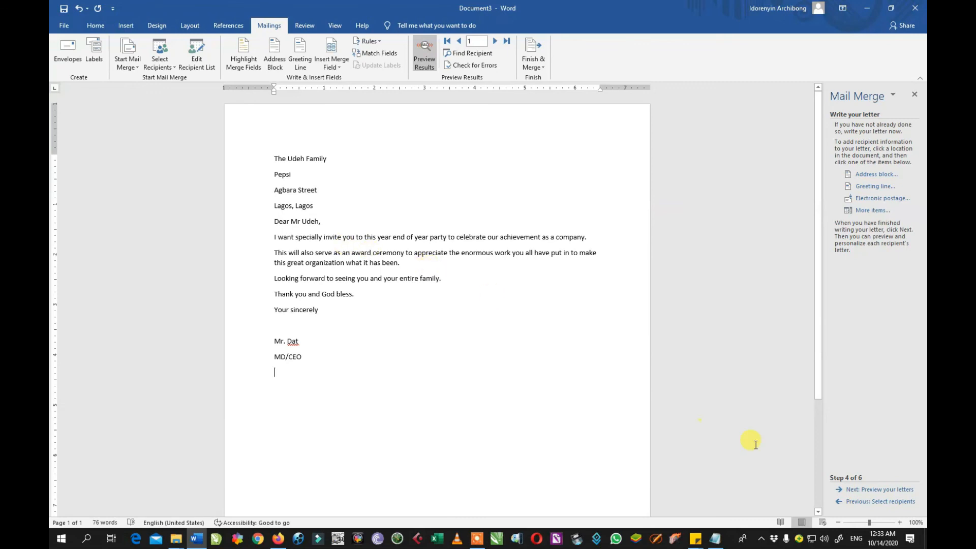
click(890, 489)
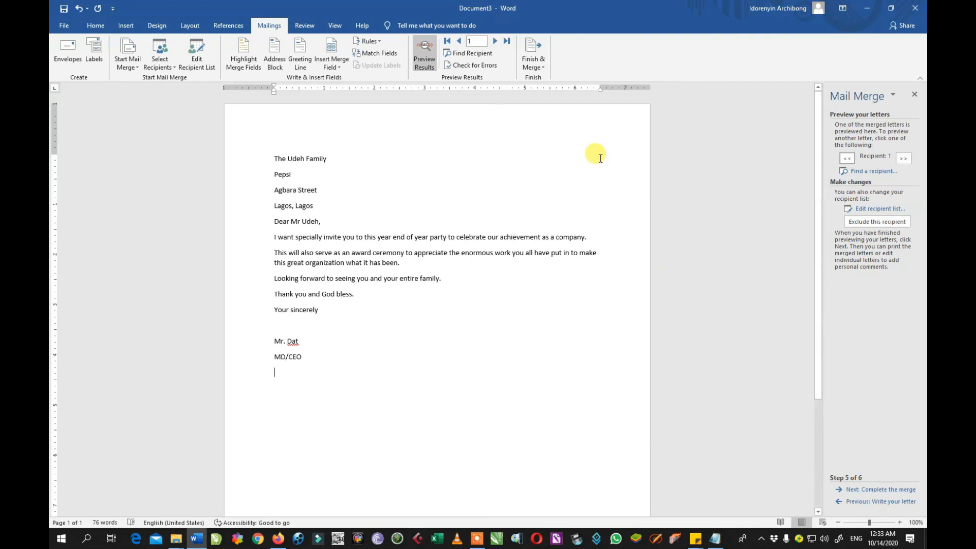
click(495, 42)
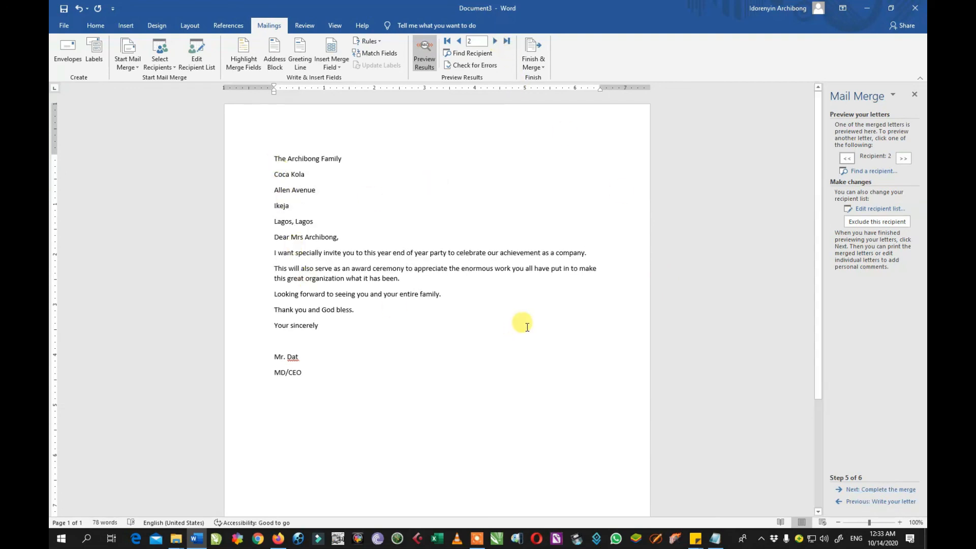
Preview the letter for recipient 3, then open the Start Mail Merge document-type list.
click(496, 41)
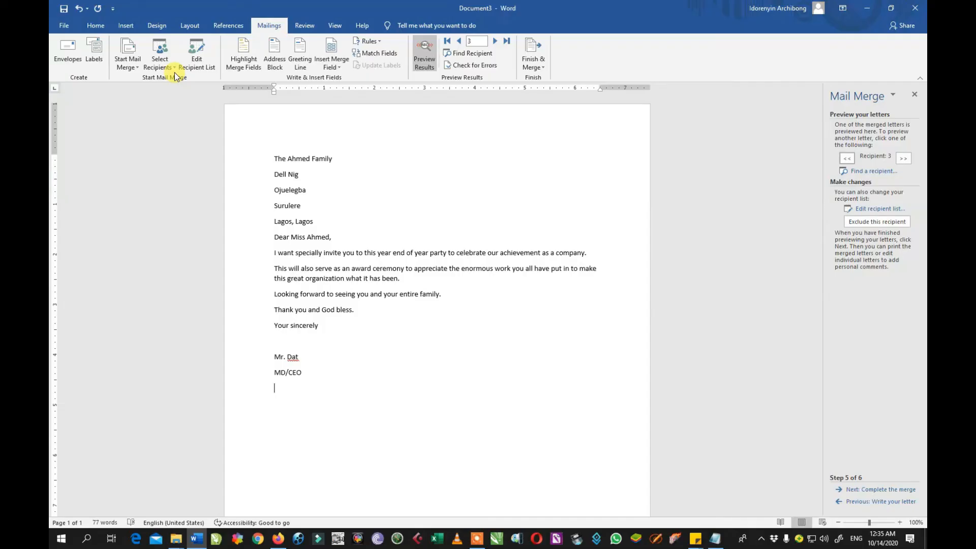
click(137, 74)
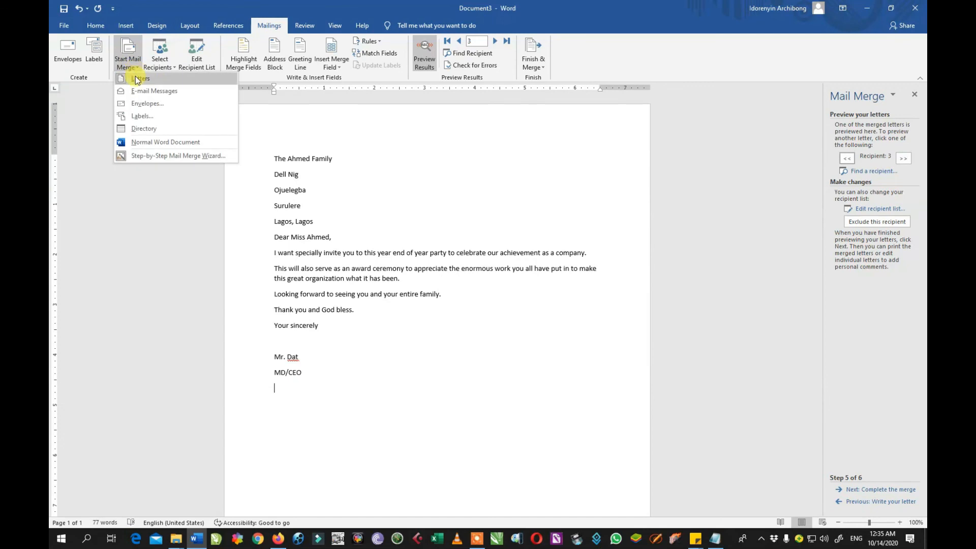